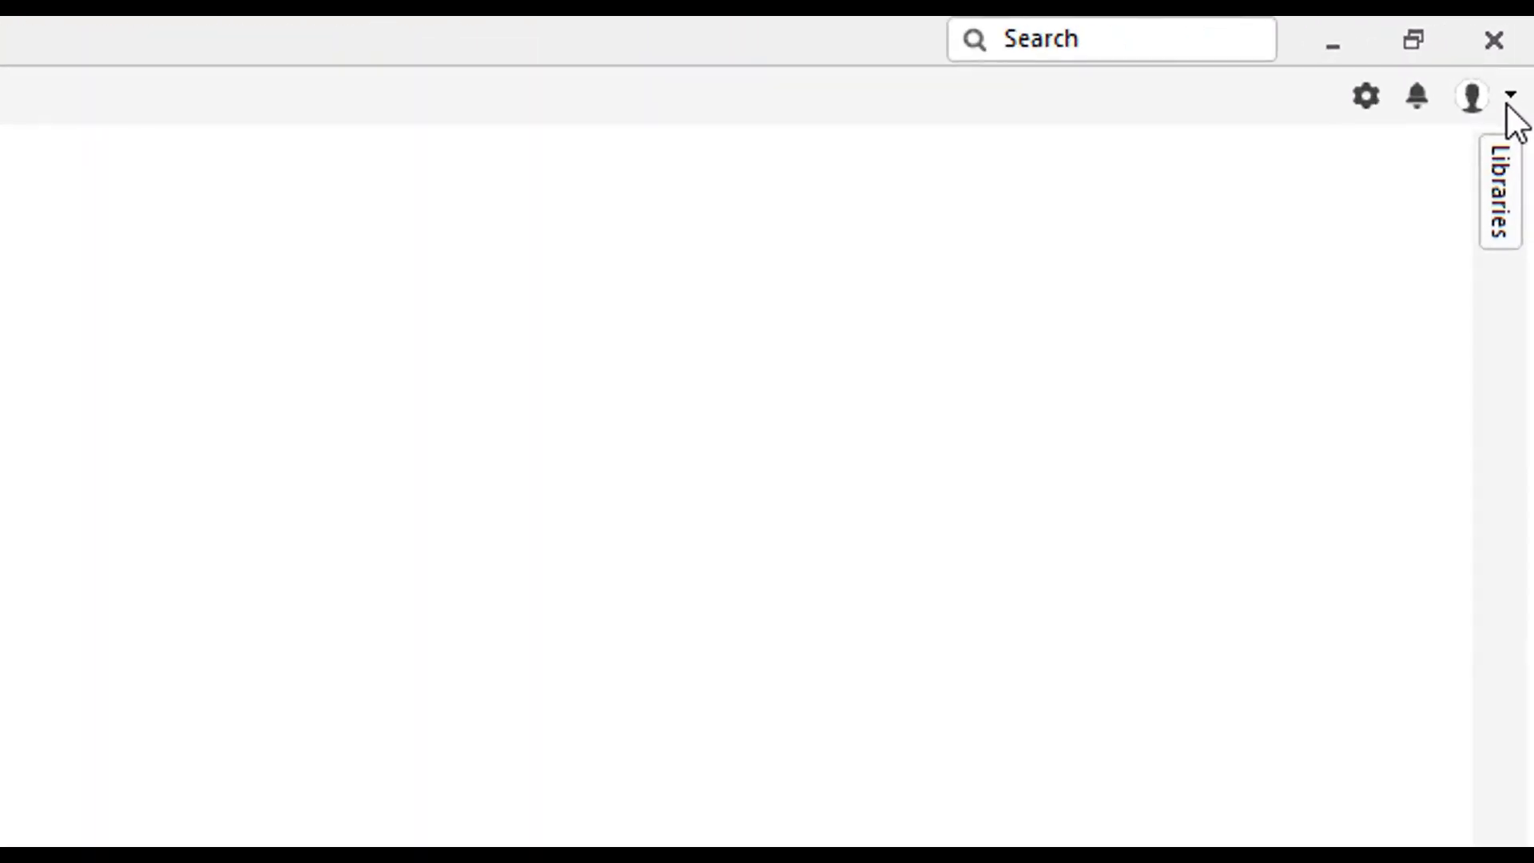
pyautogui.click(1508, 100)
pyautogui.click(1464, 104)
pyautogui.click(1508, 97)
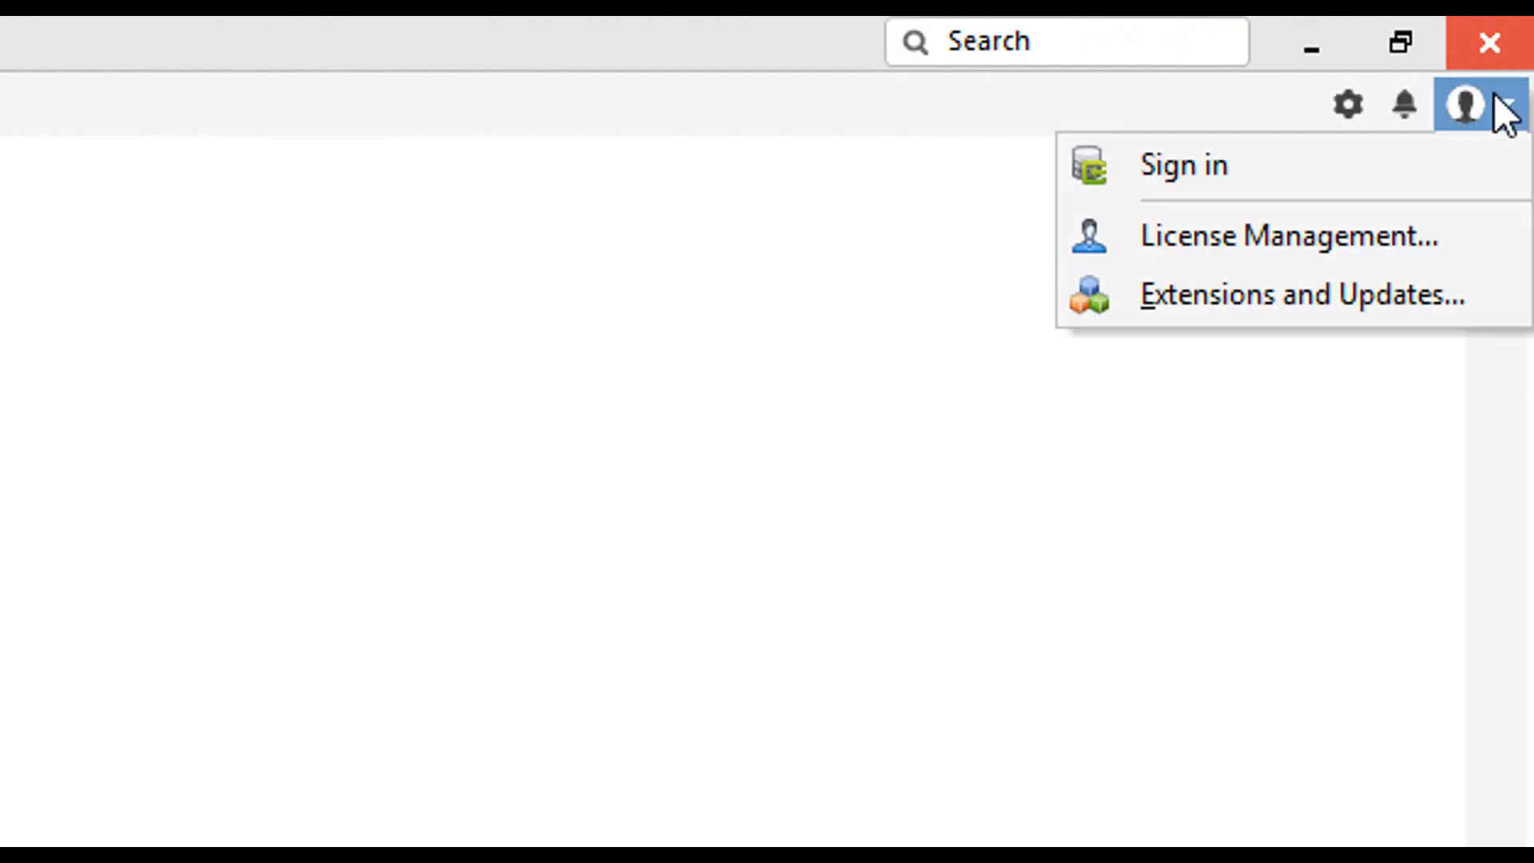
pyautogui.click(1176, 164)
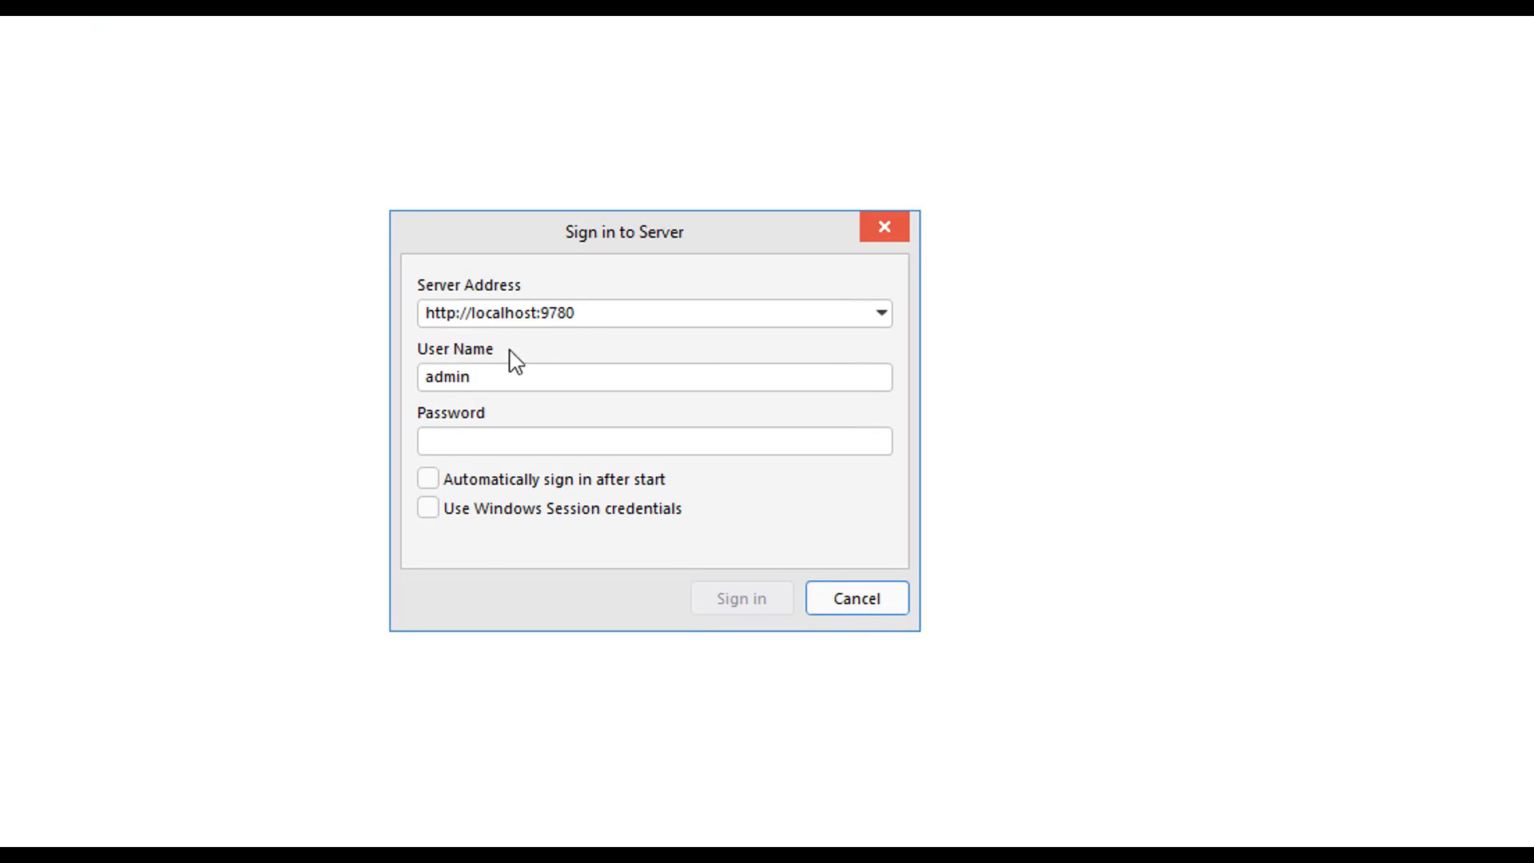
pyautogui.click(508, 444)
pyautogui.write('*****')
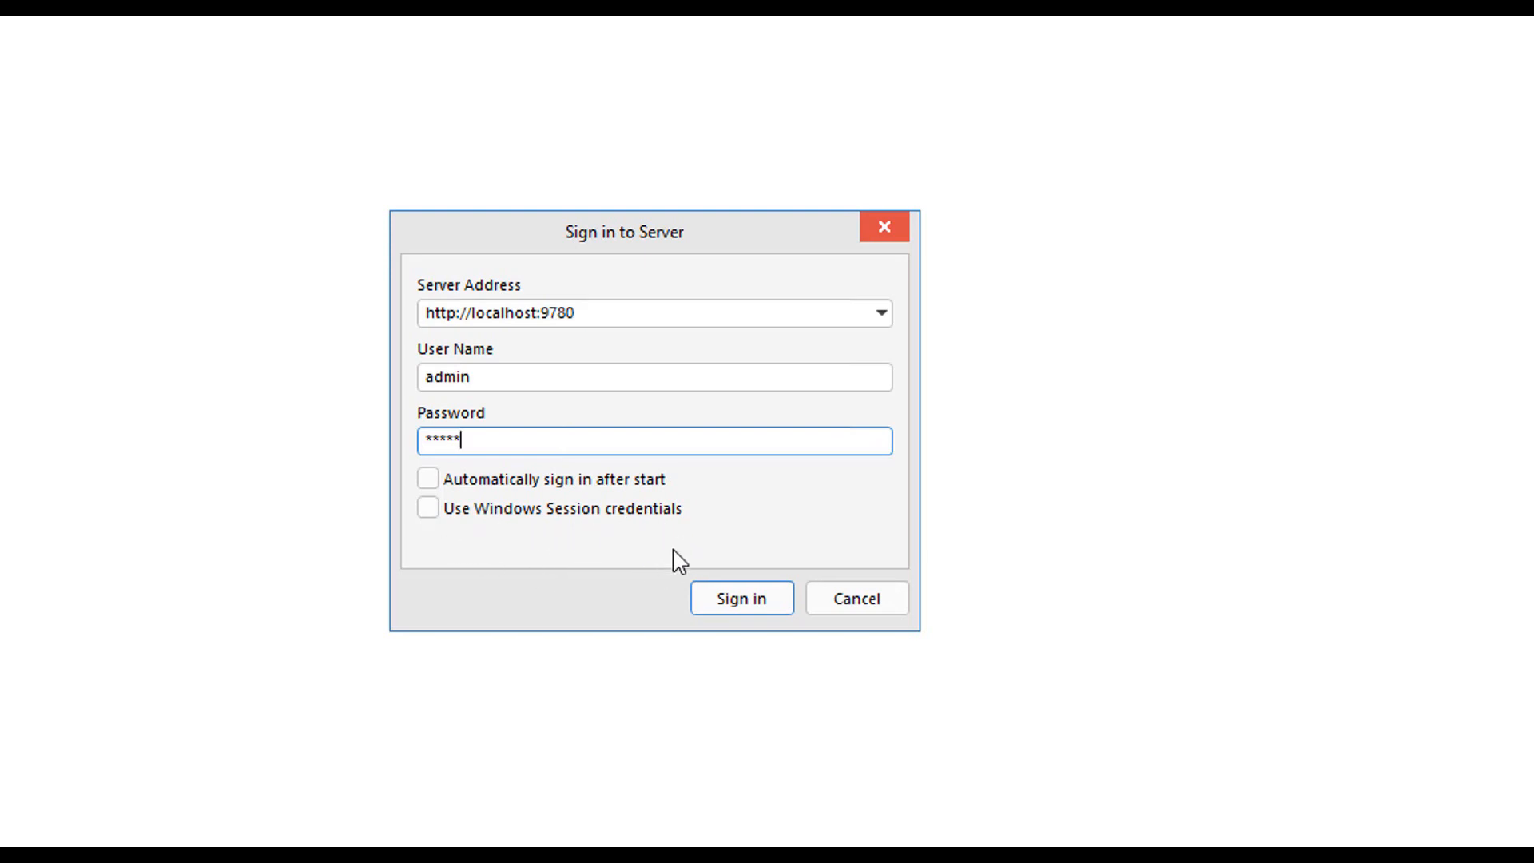
pyautogui.click(733, 608)
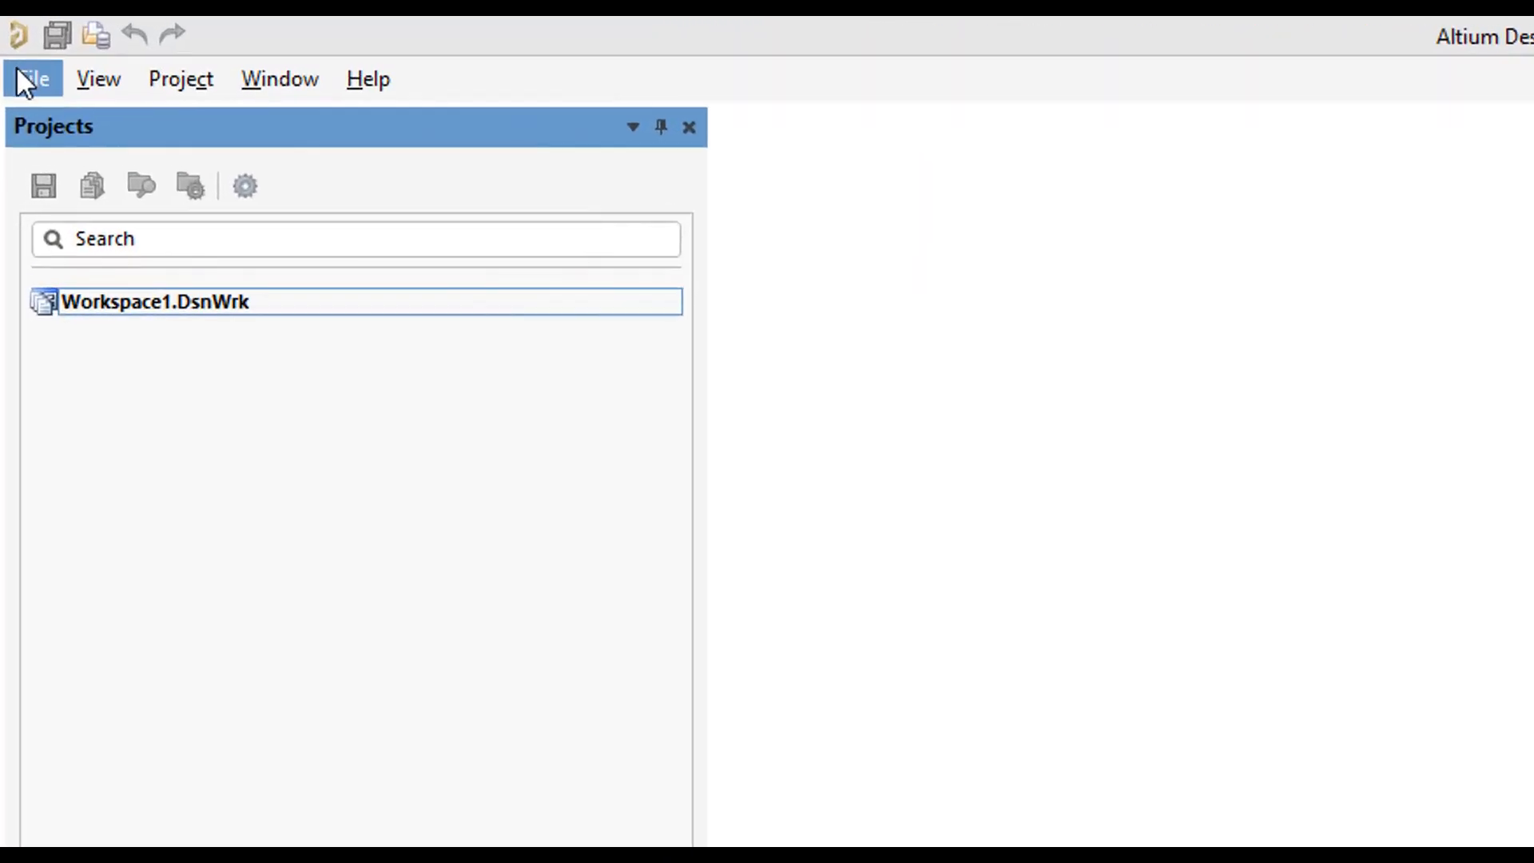
# - Open the project RangefinderSingleSheet.PrjPcb from the RangefinderSingleSheet folder inside AD18 Spec Ops on the desktop
pyautogui.click(21, 76)
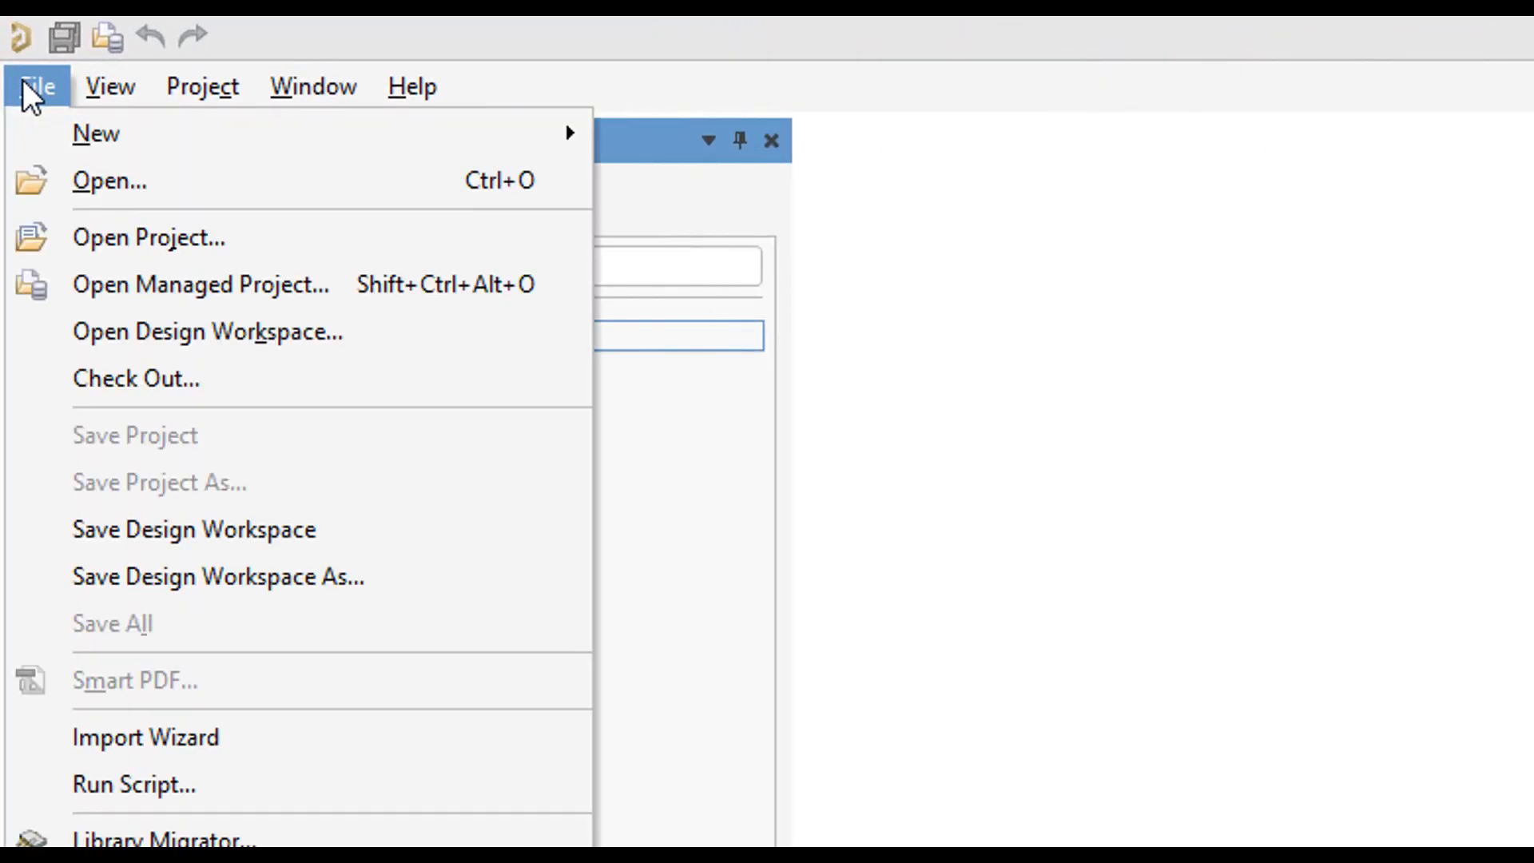
pyautogui.click(119, 176)
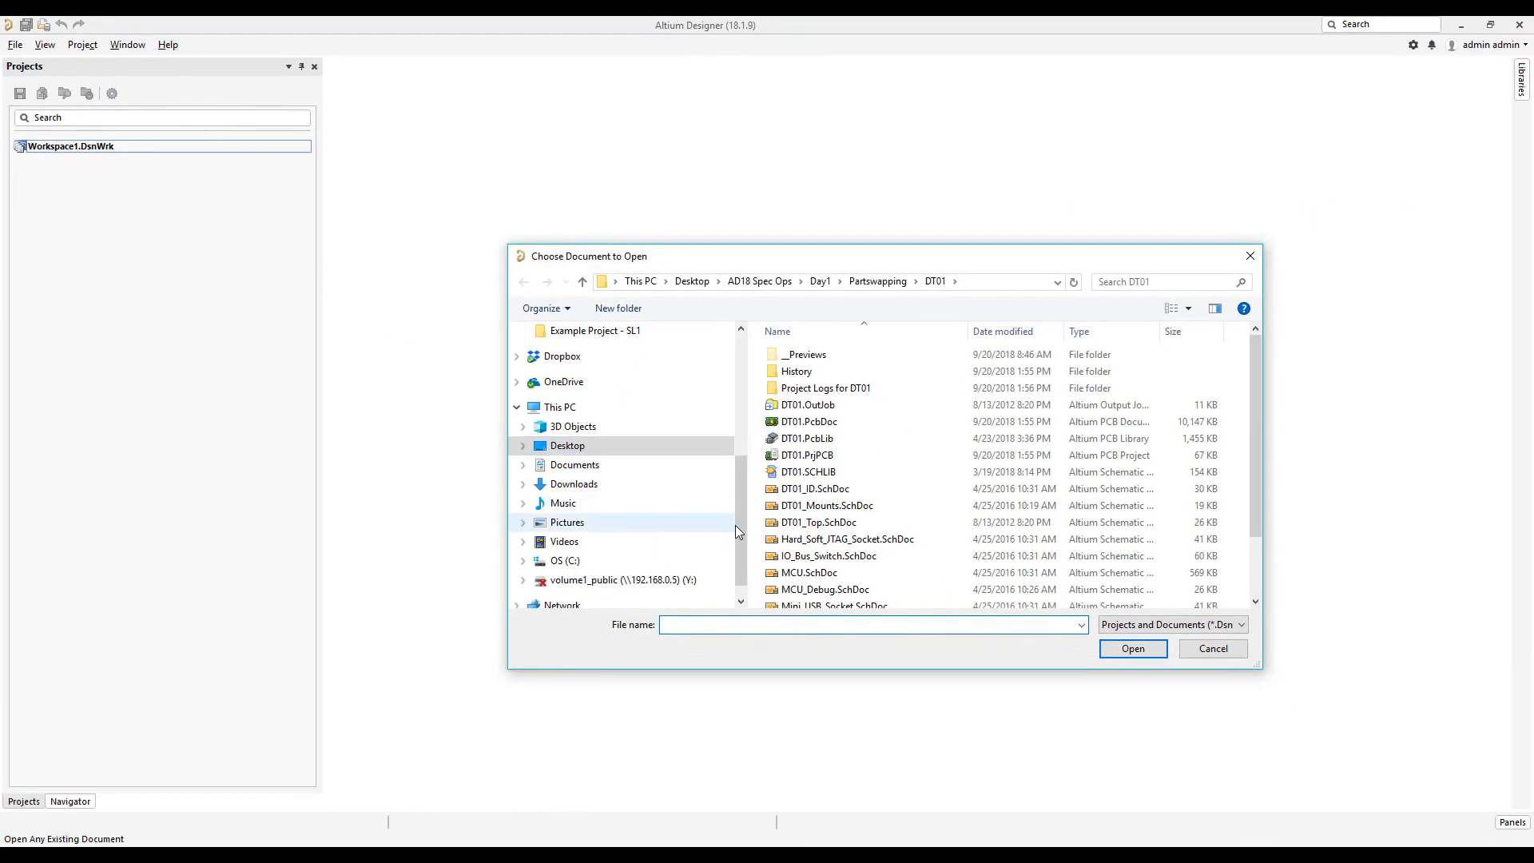
pyautogui.click(1017, 281)
pyautogui.write('C:\\Users\\pault\\Desktop\\AD18 Spec Ops\\RangefinderSingleSheet')
pyautogui.press('Return')
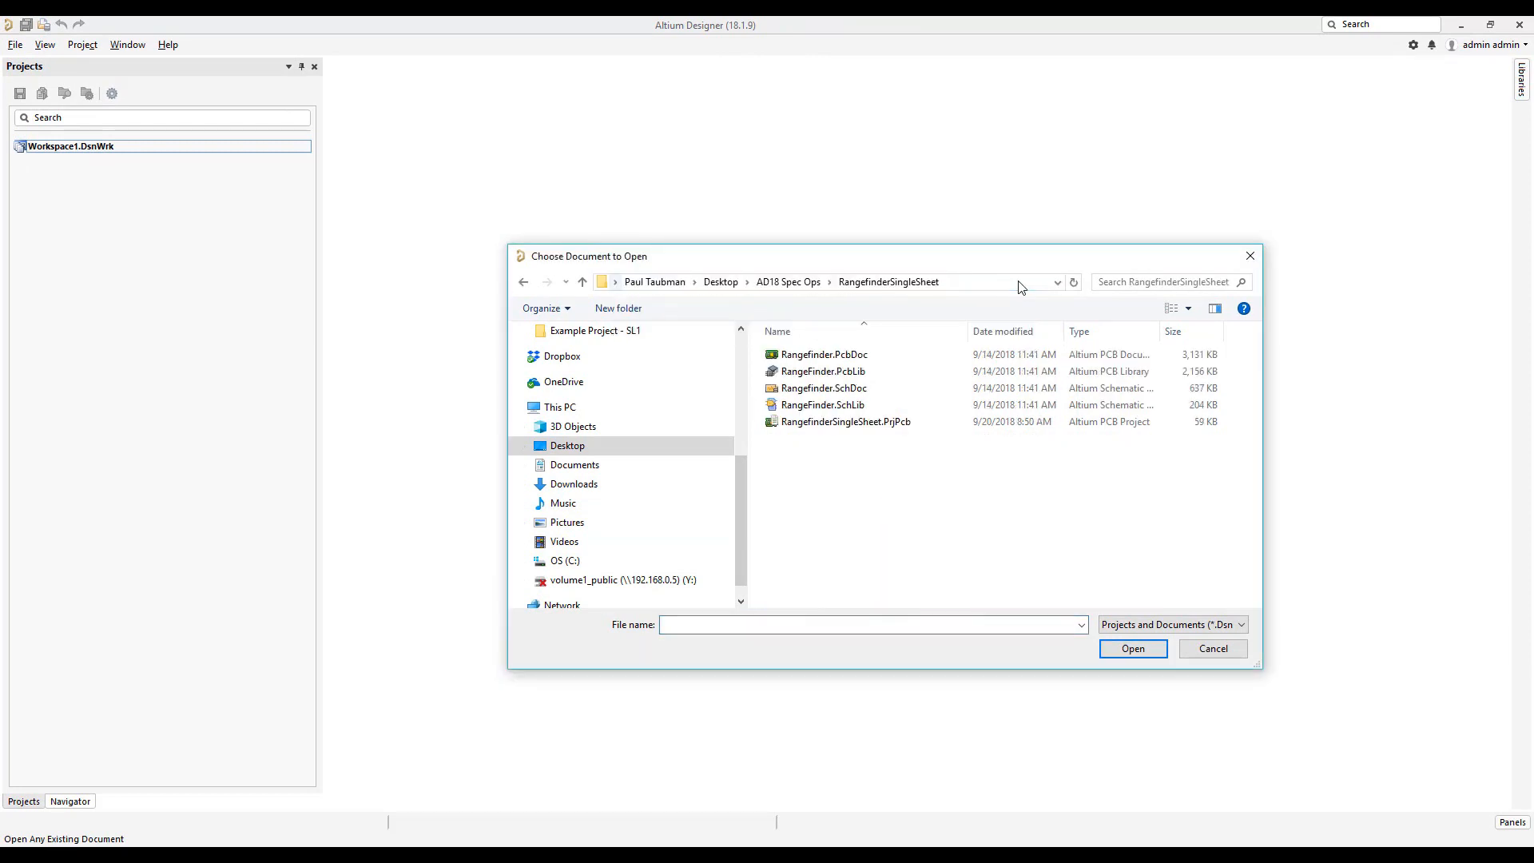
pyautogui.click(849, 421)
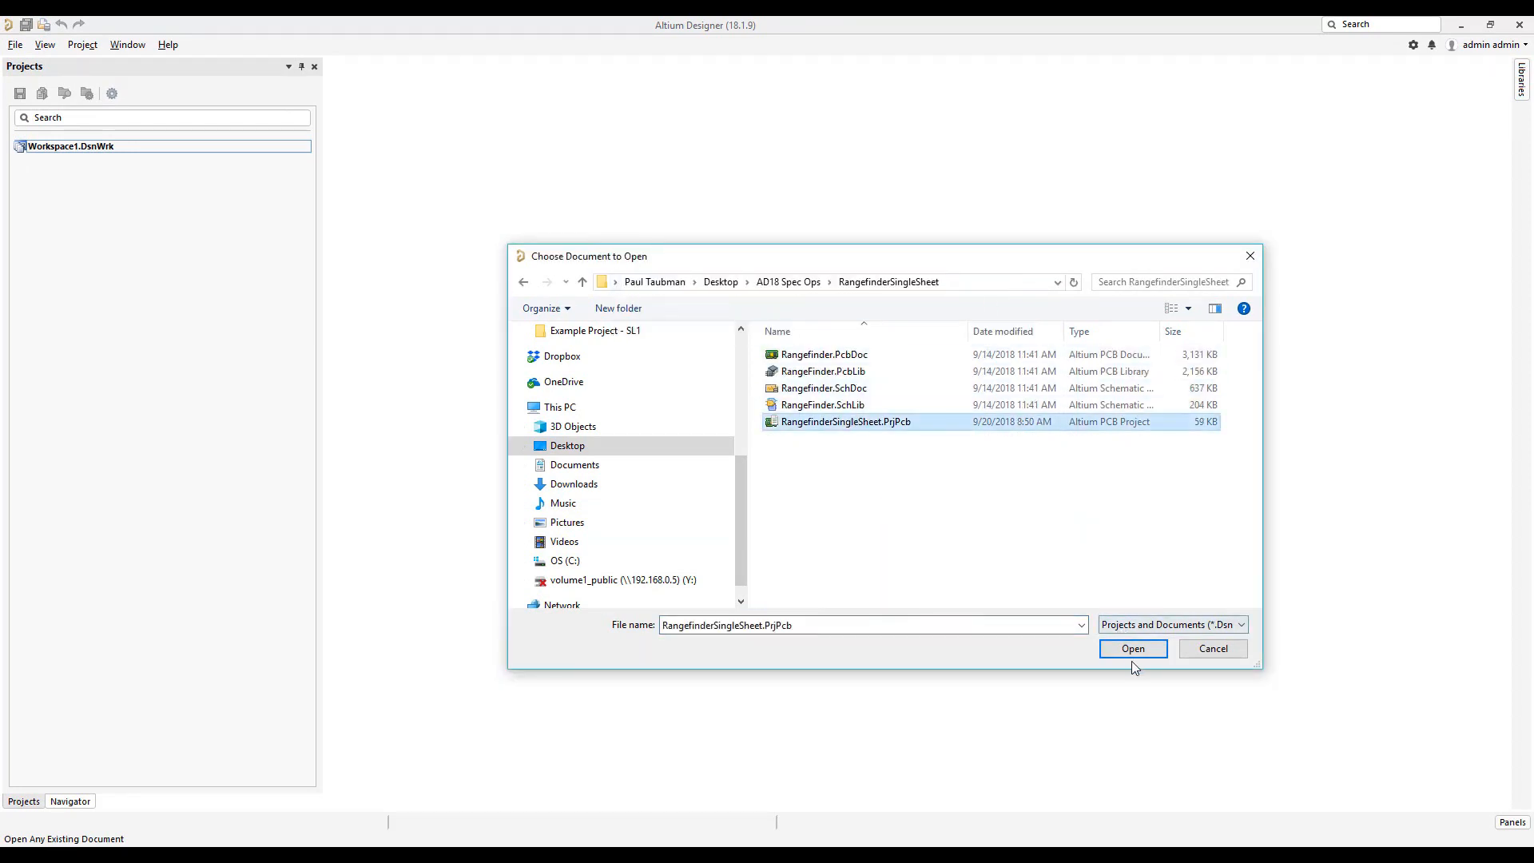
pyautogui.click(1133, 651)
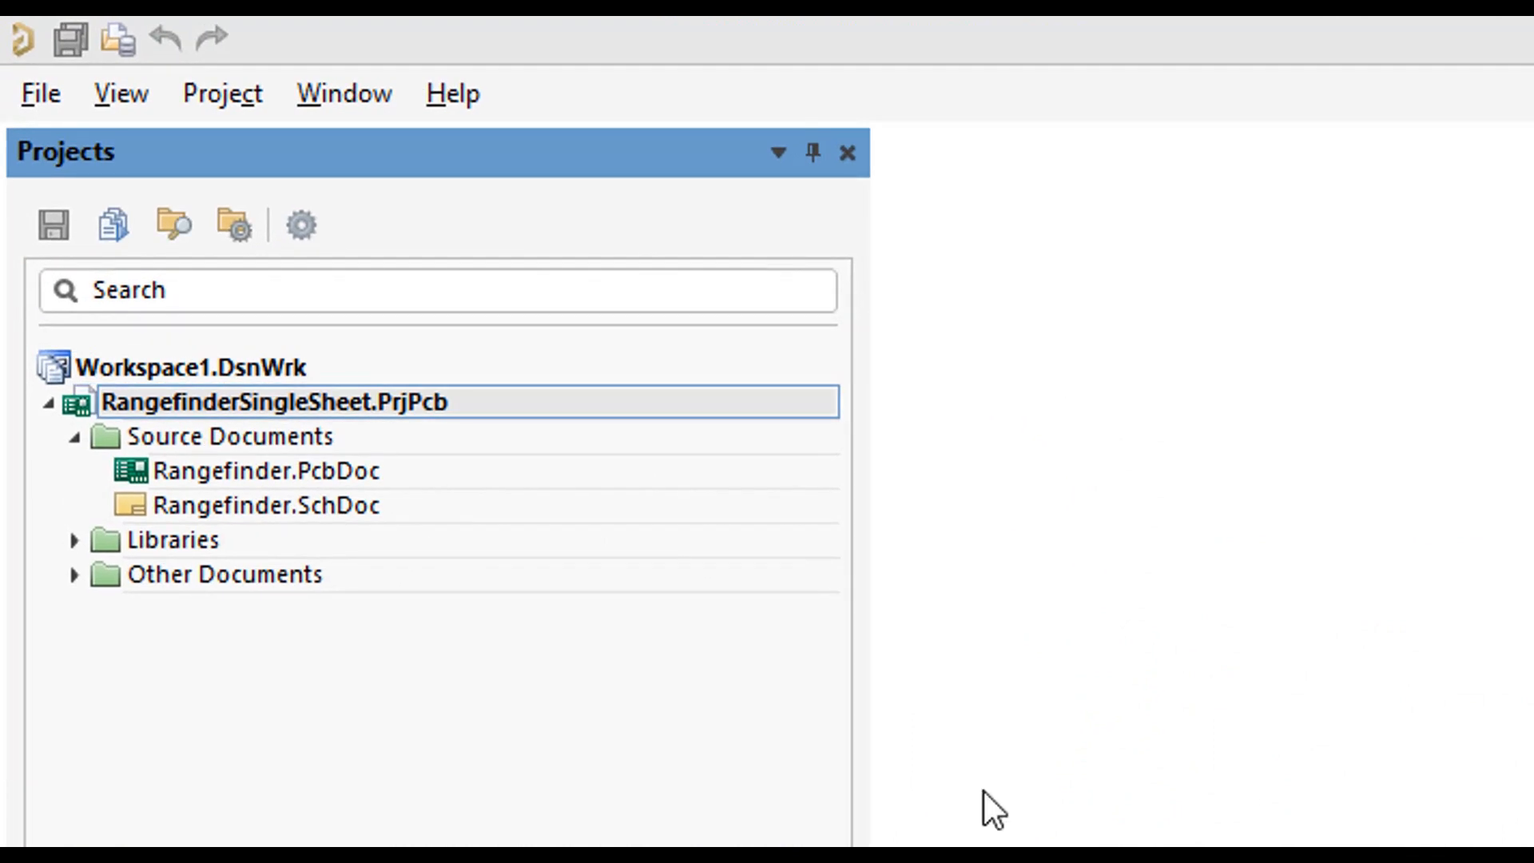
# - Convert RangefinderSingleSheet to a managed project in DefaultRepository, keeping the default name and description, and commit all its files to version control
pyautogui.rightClick(409, 405)
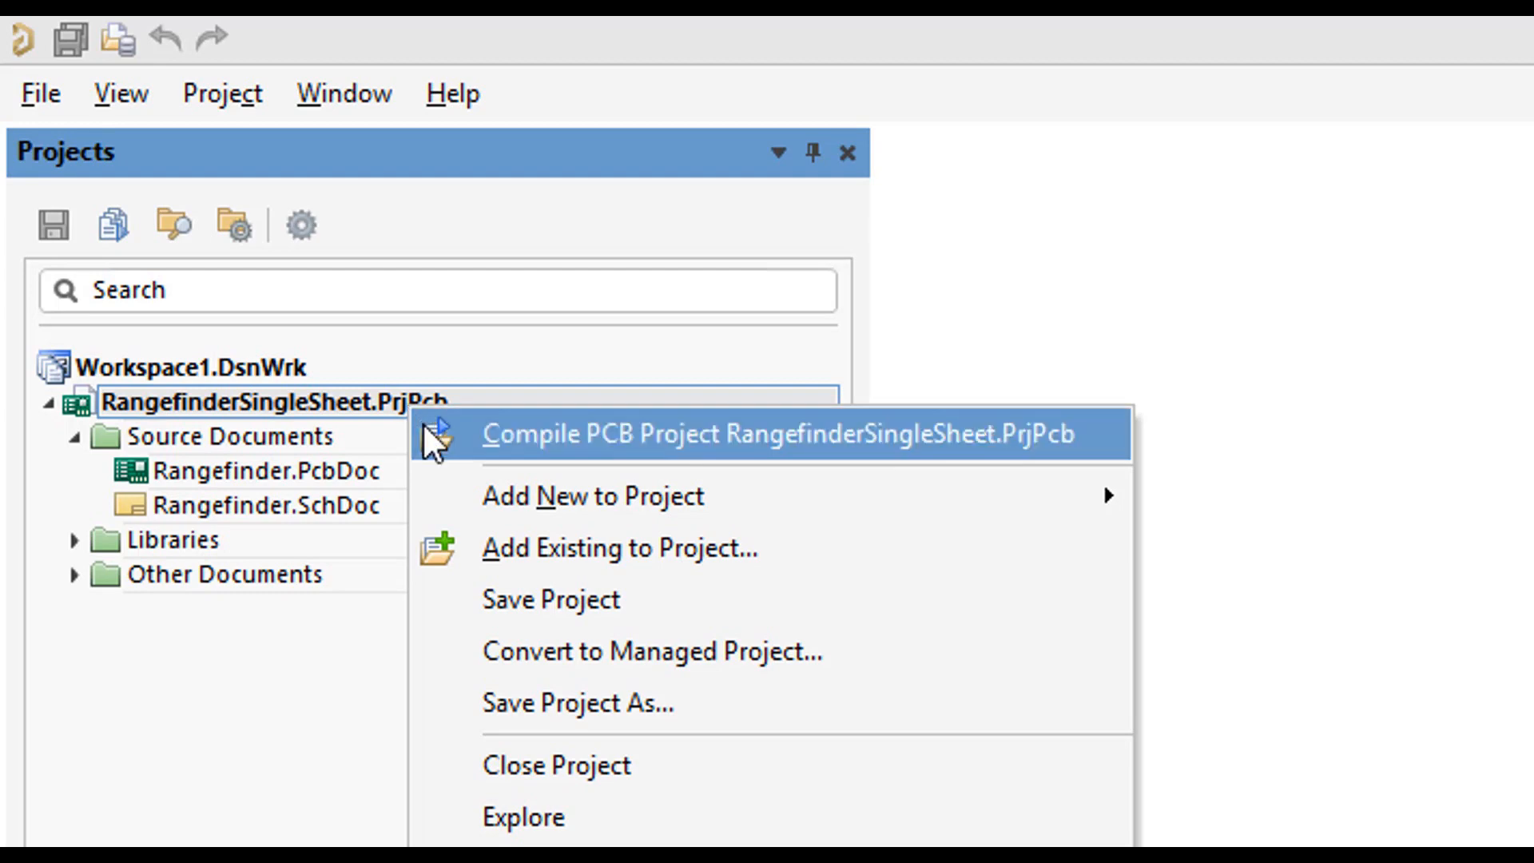
pyautogui.click(556, 652)
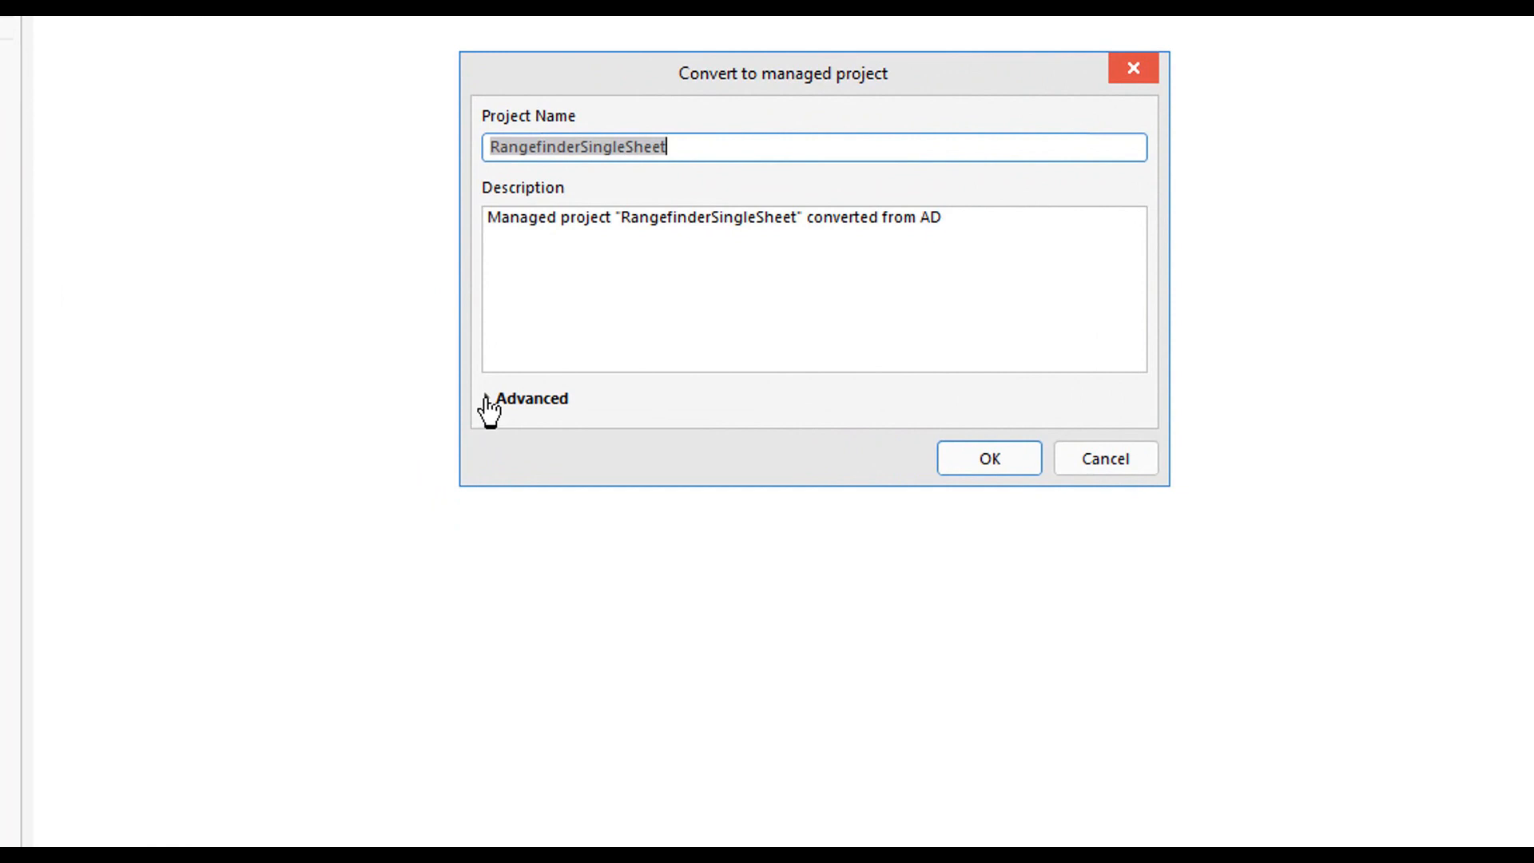
pyautogui.click(487, 400)
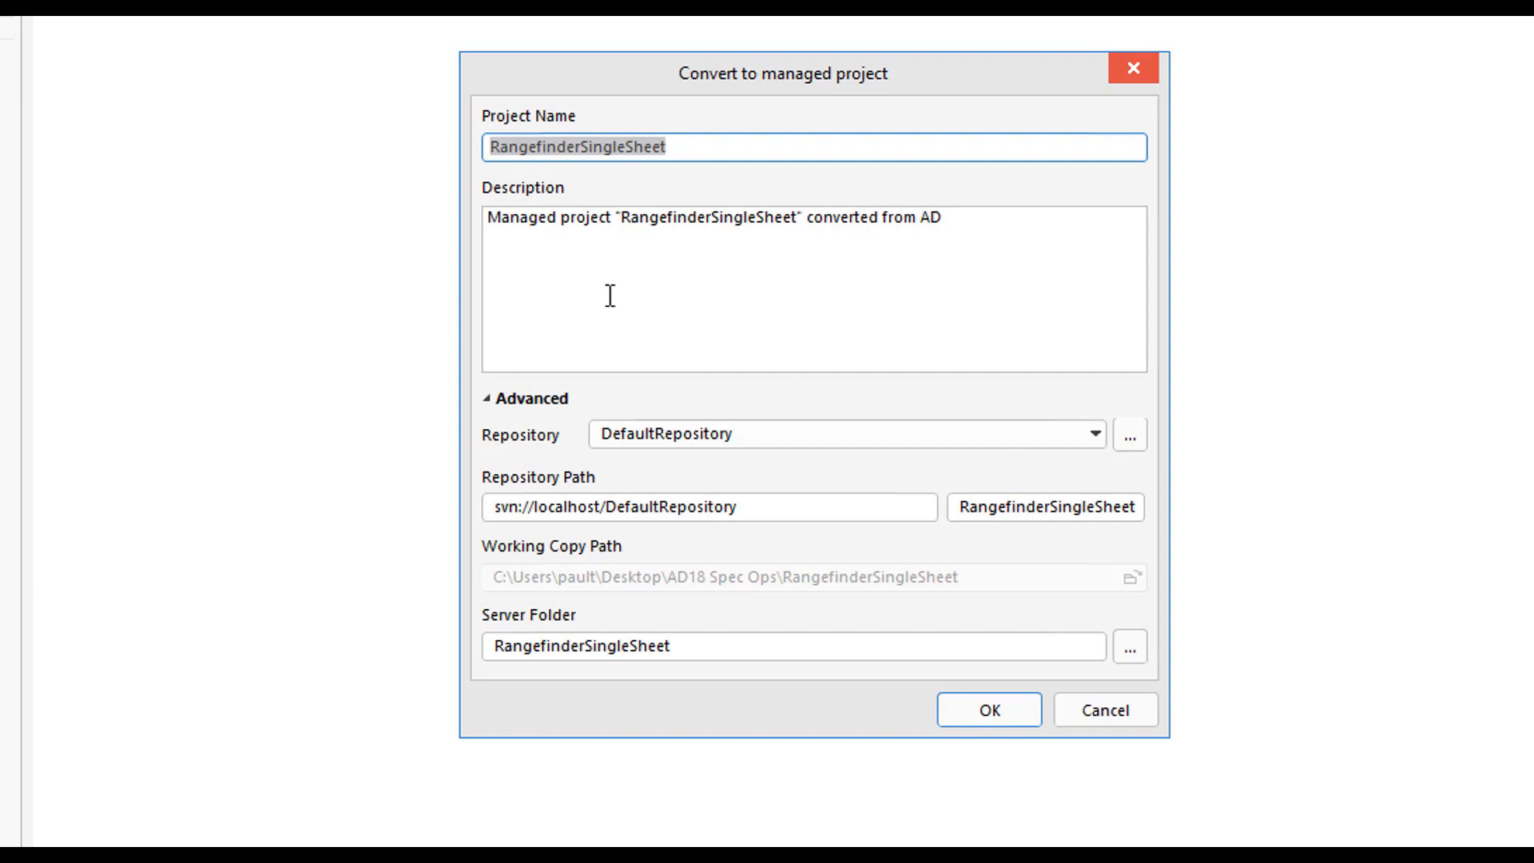
pyautogui.click(1044, 234)
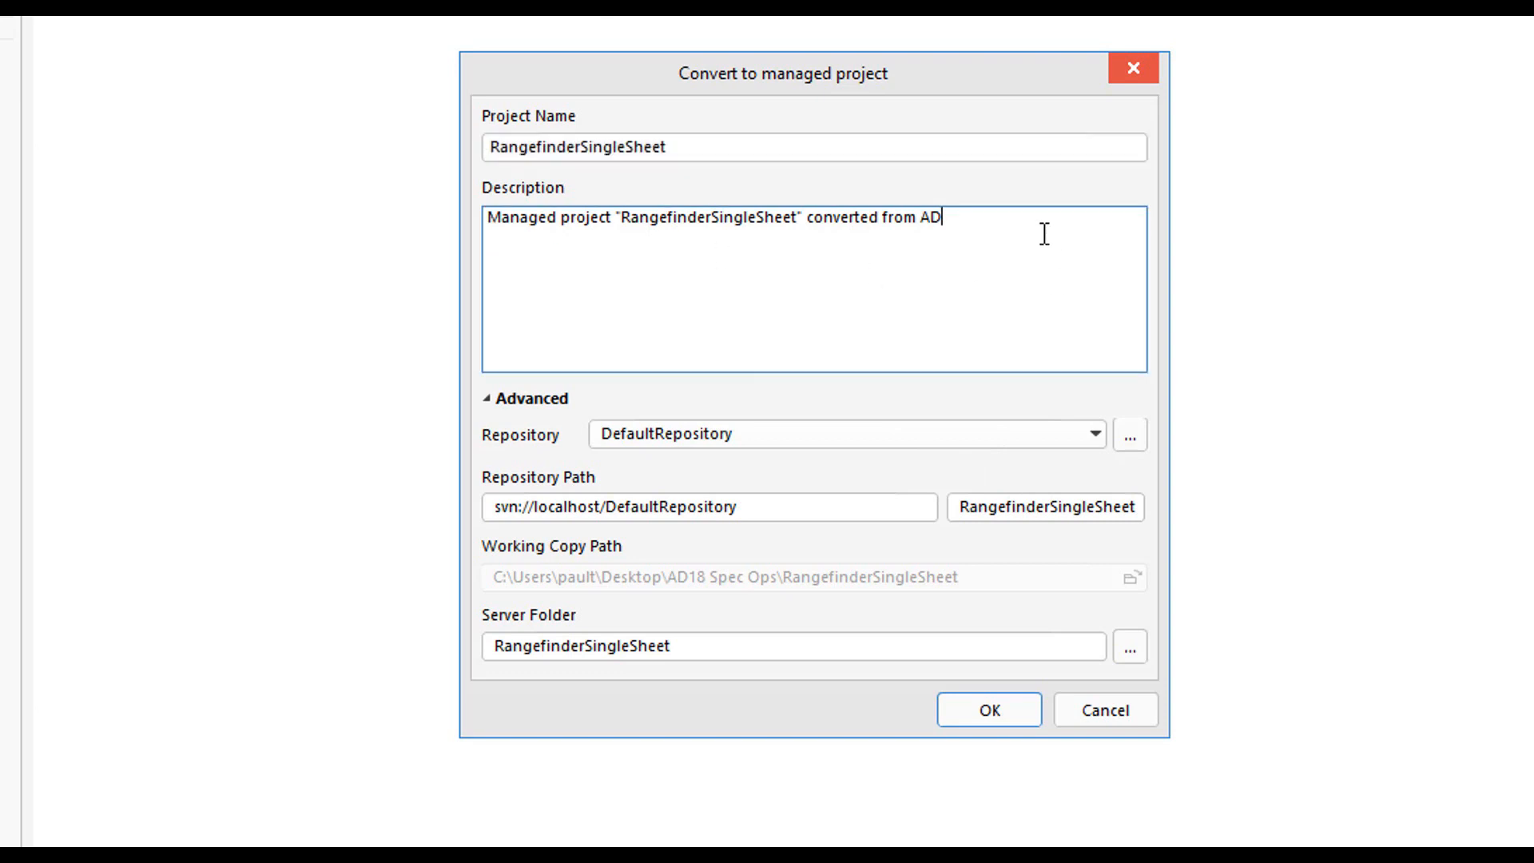
pyautogui.click(701, 151)
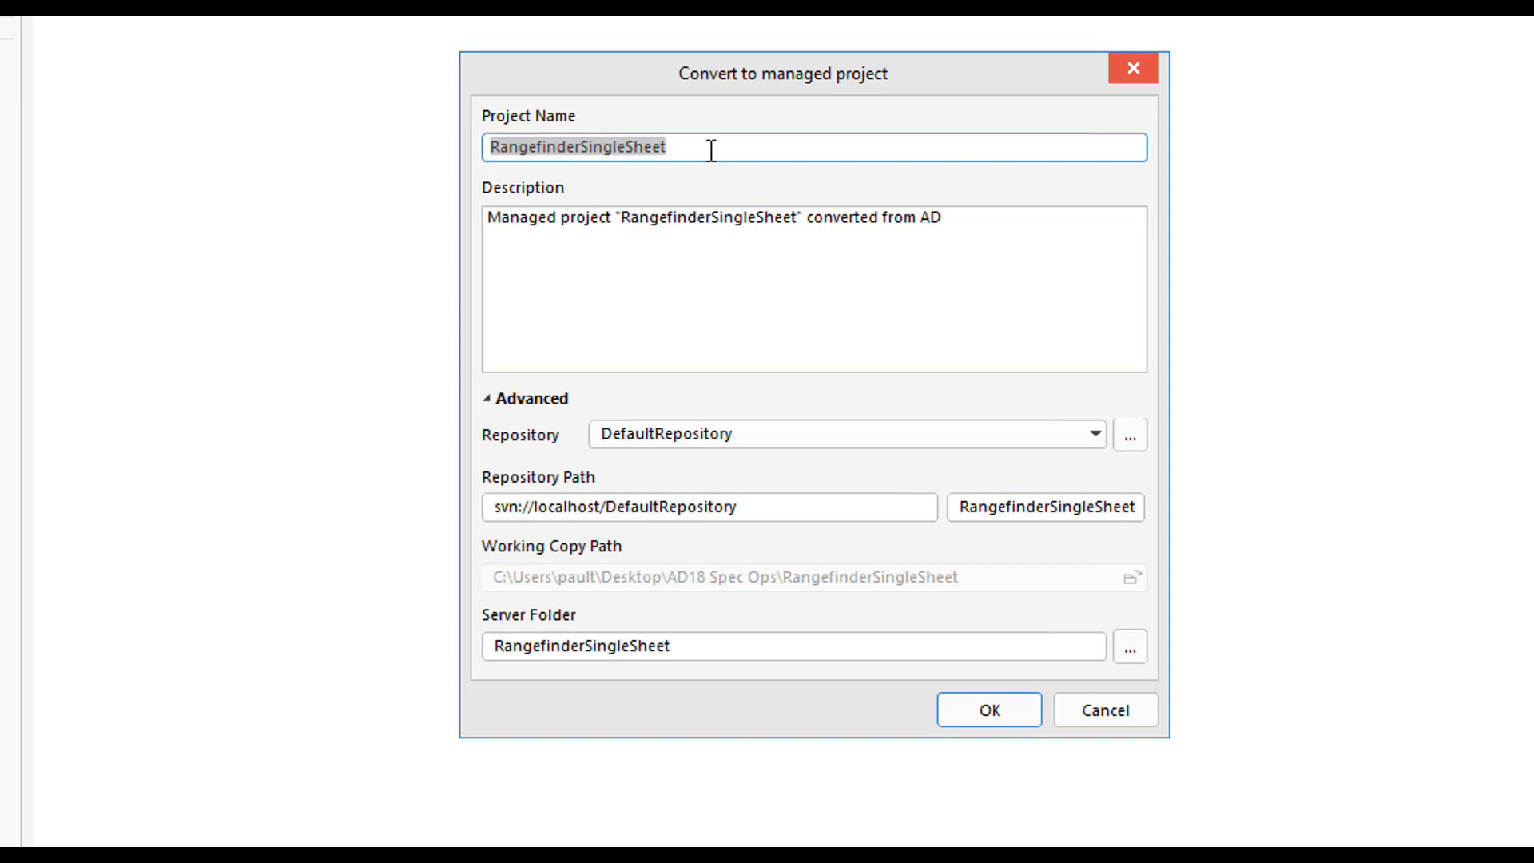
pyautogui.click(710, 149)
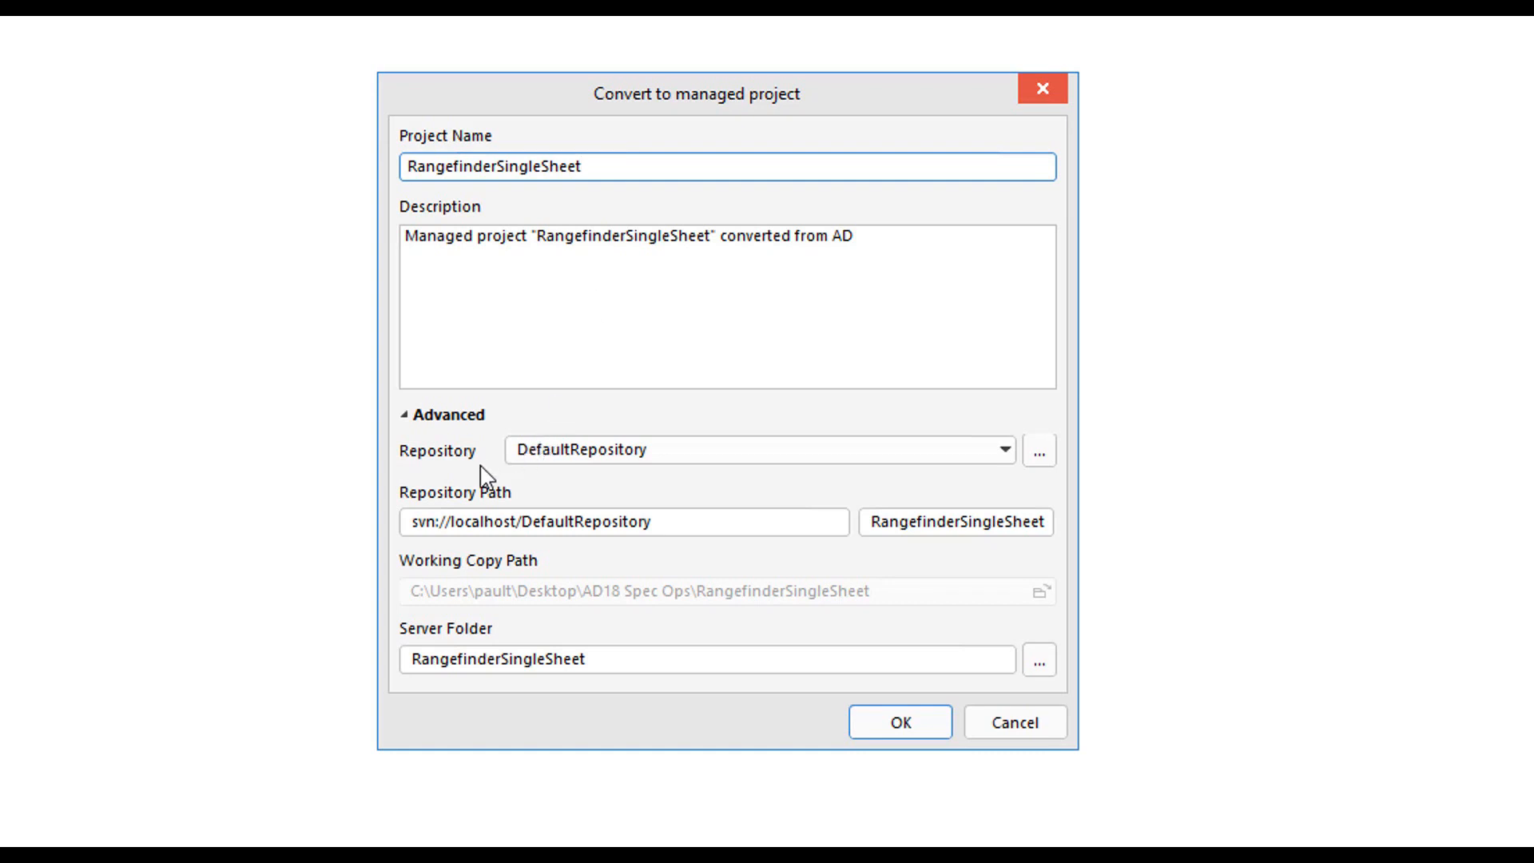
pyautogui.click(815, 457)
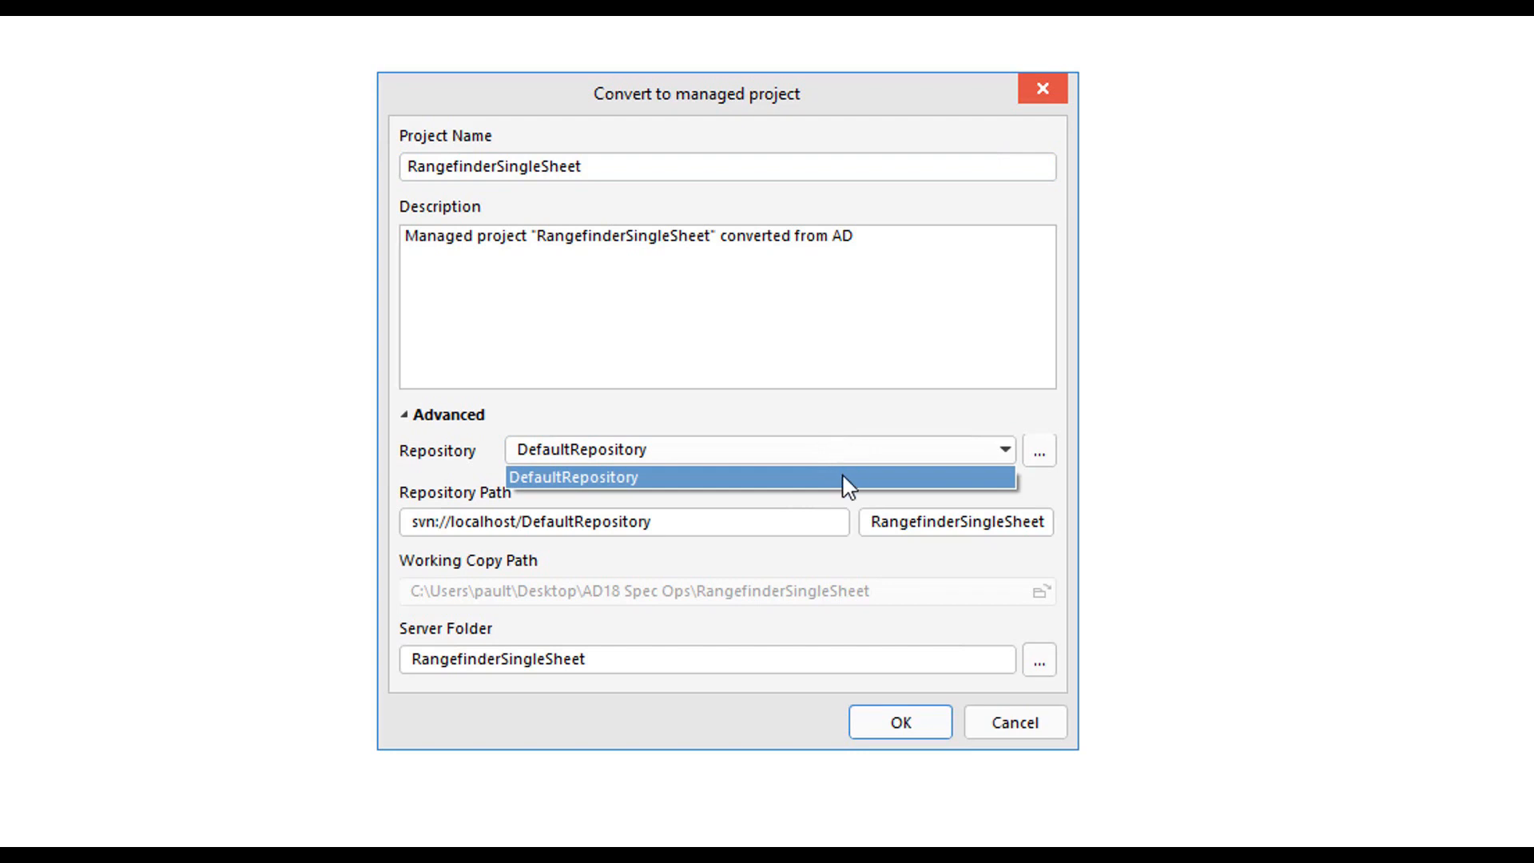
pyautogui.click(837, 411)
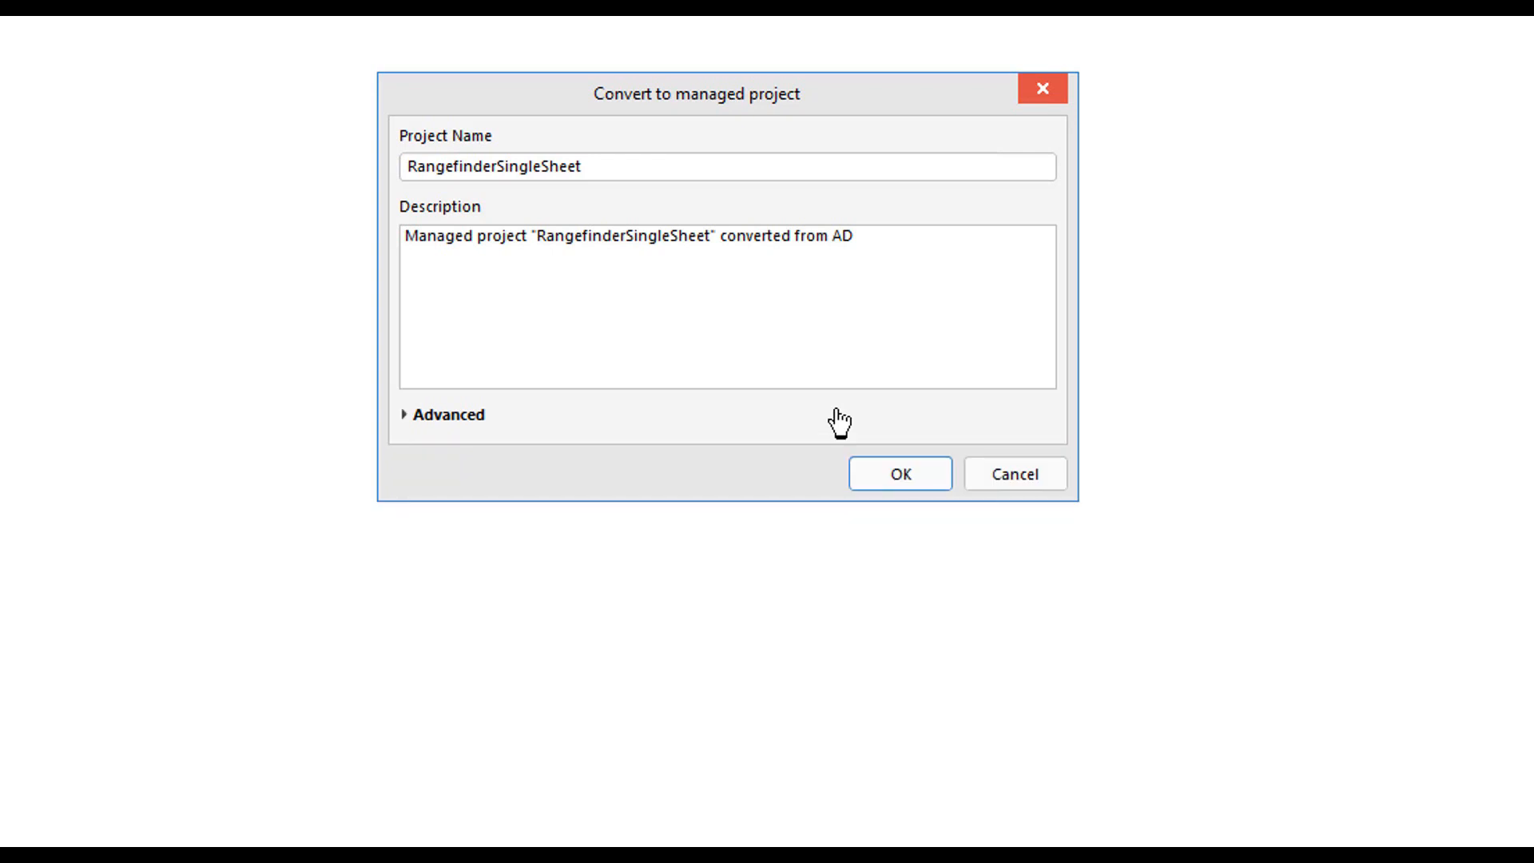
pyautogui.click(406, 415)
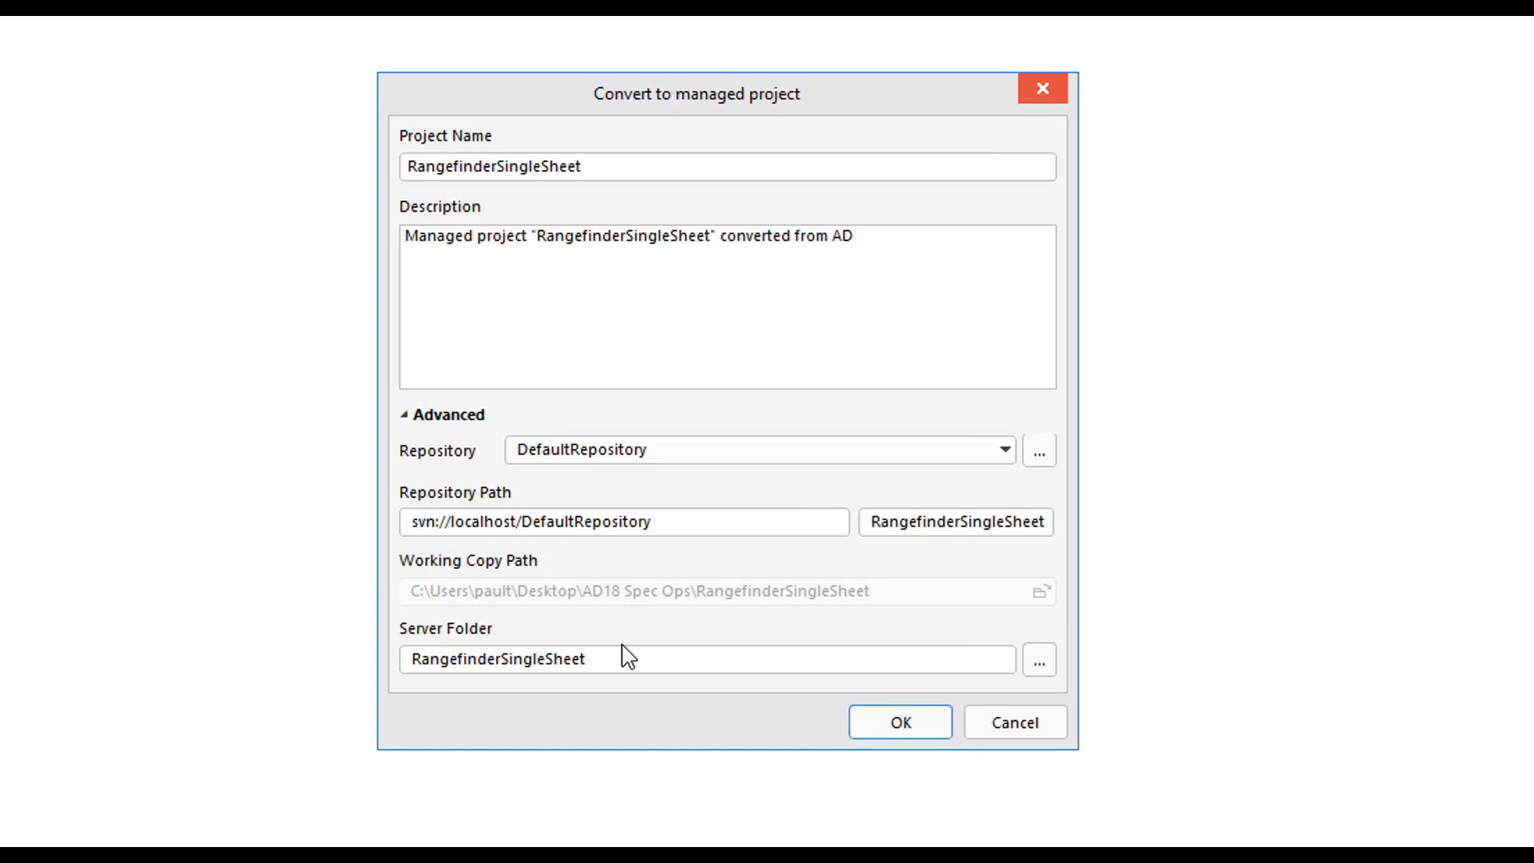
pyautogui.click(911, 720)
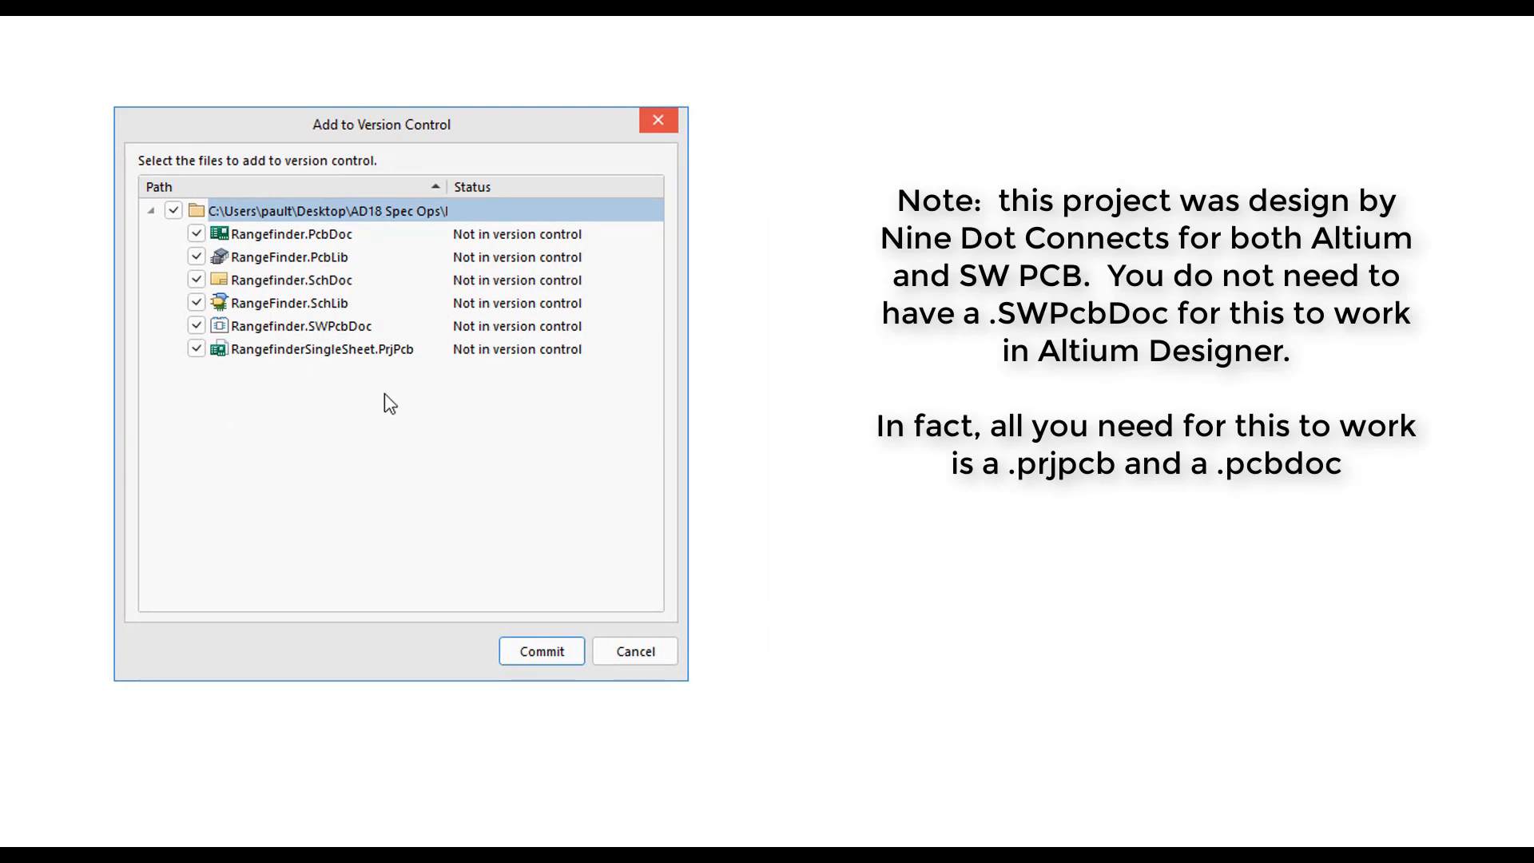
pyautogui.click(540, 654)
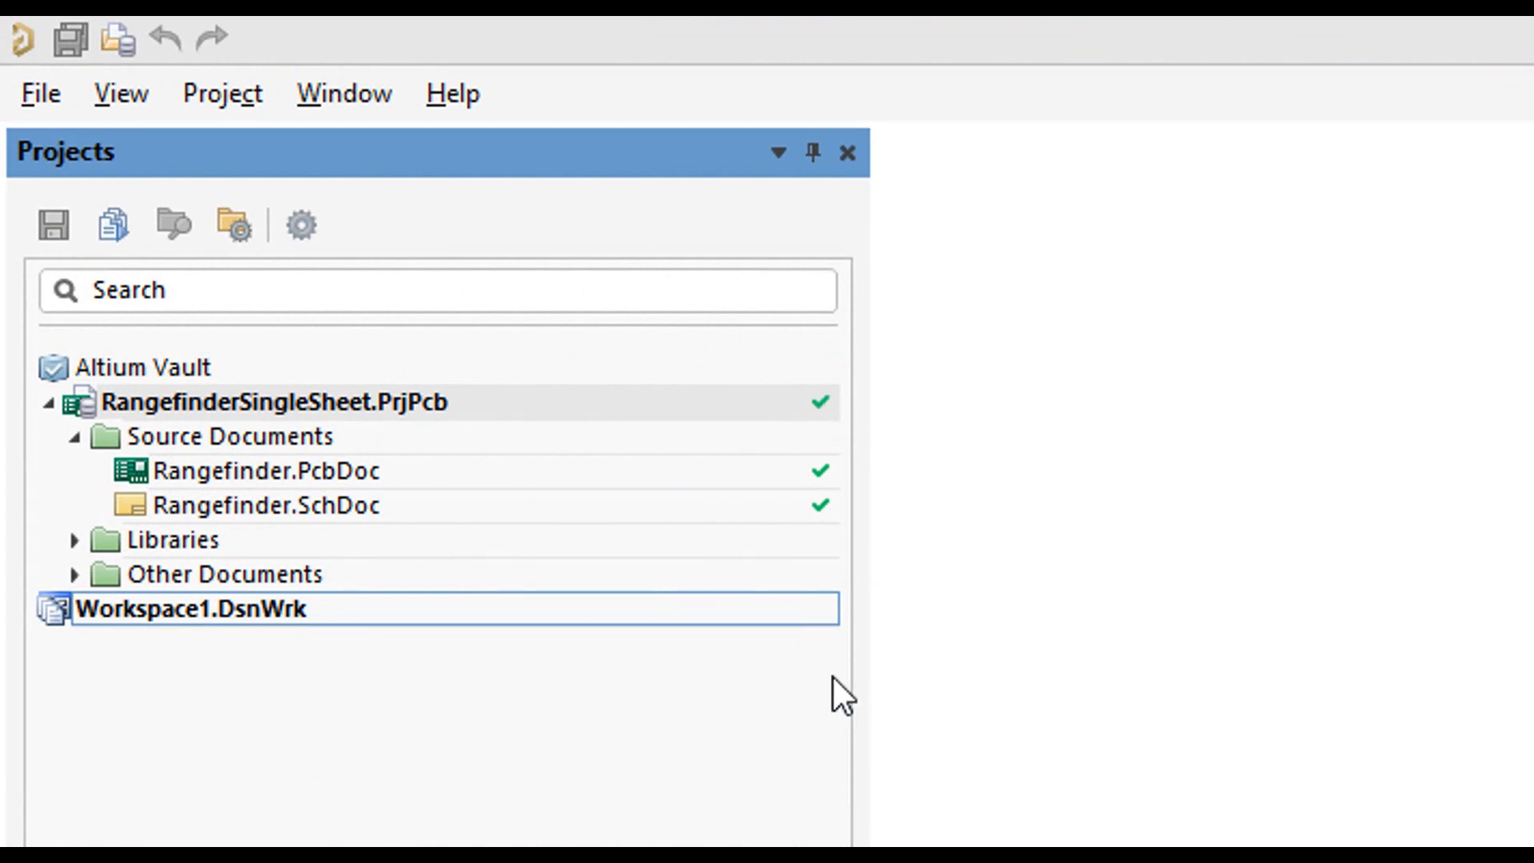
# - Expand the project's PCB library, schematic library and other document folders to examine the version-control status of their files
pyautogui.click(76, 540)
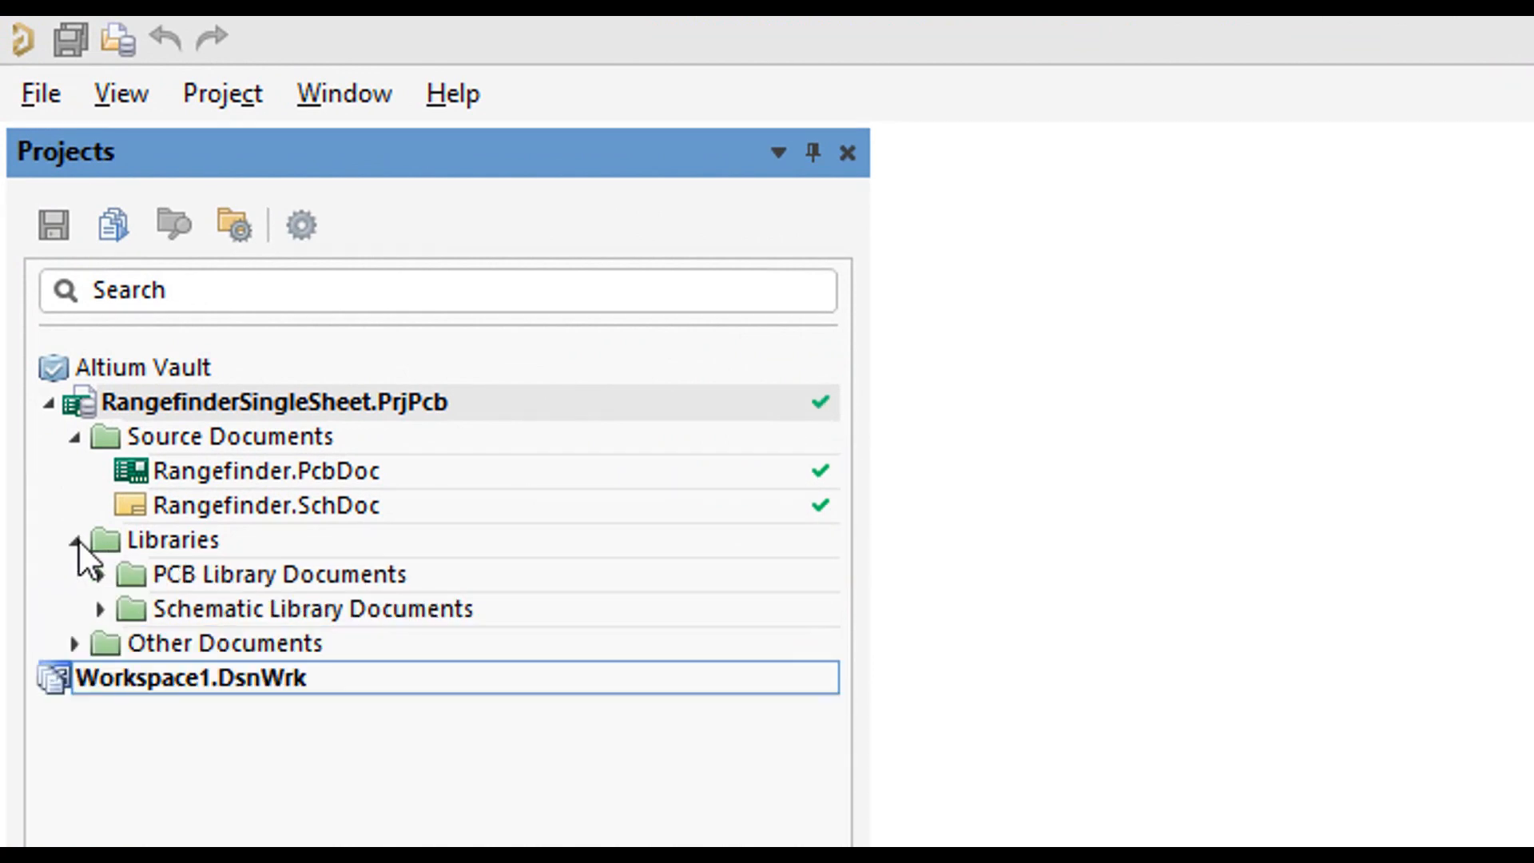
pyautogui.click(100, 575)
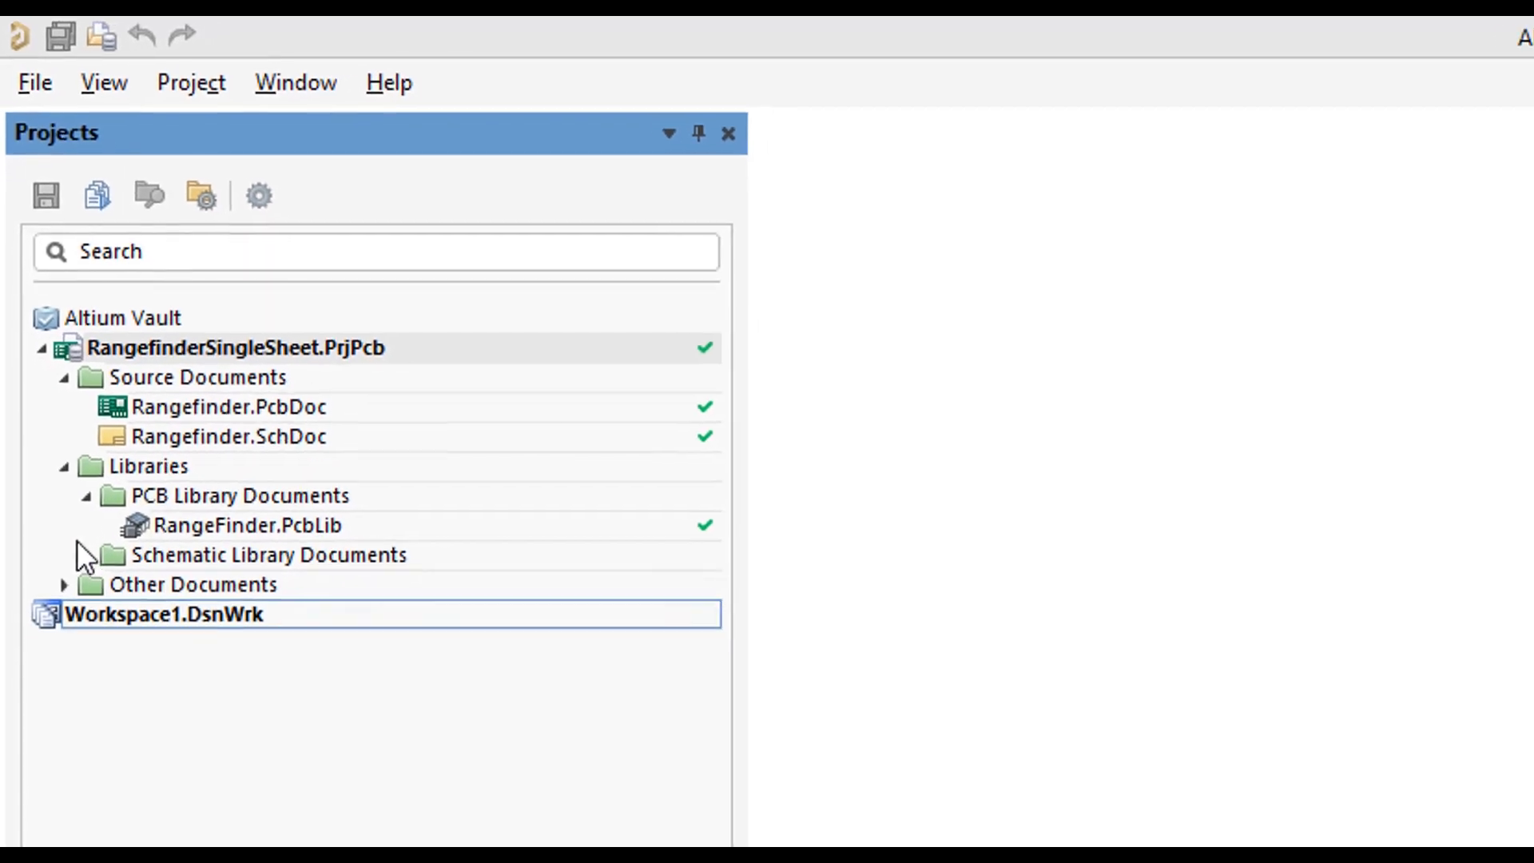
pyautogui.click(96, 637)
pyautogui.click(74, 714)
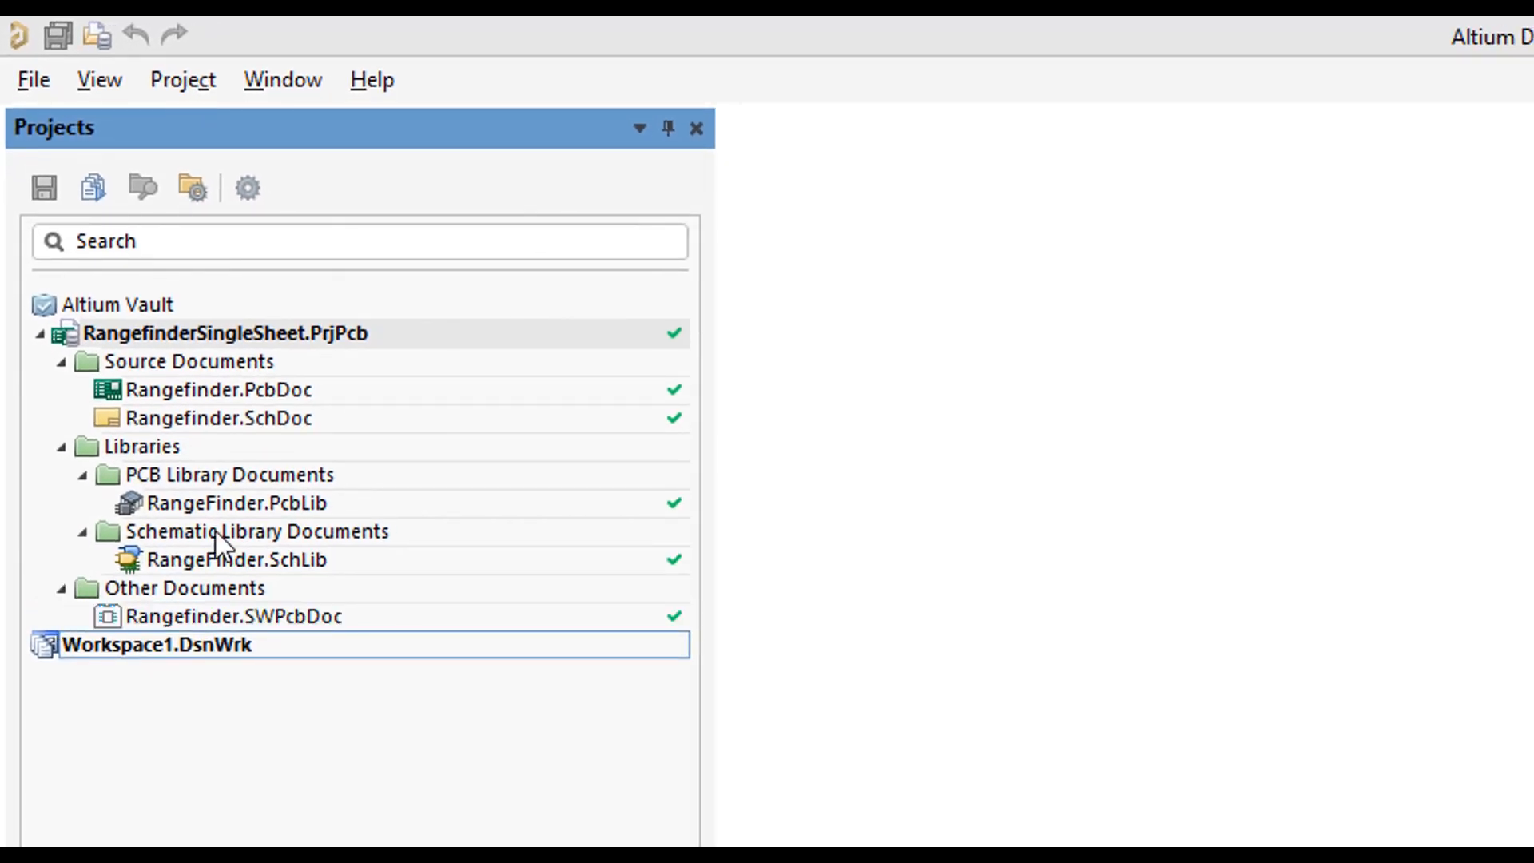
# - Open the Rangefinder.PcbDoc board layout from the project's source documents
pyautogui.click(227, 392)
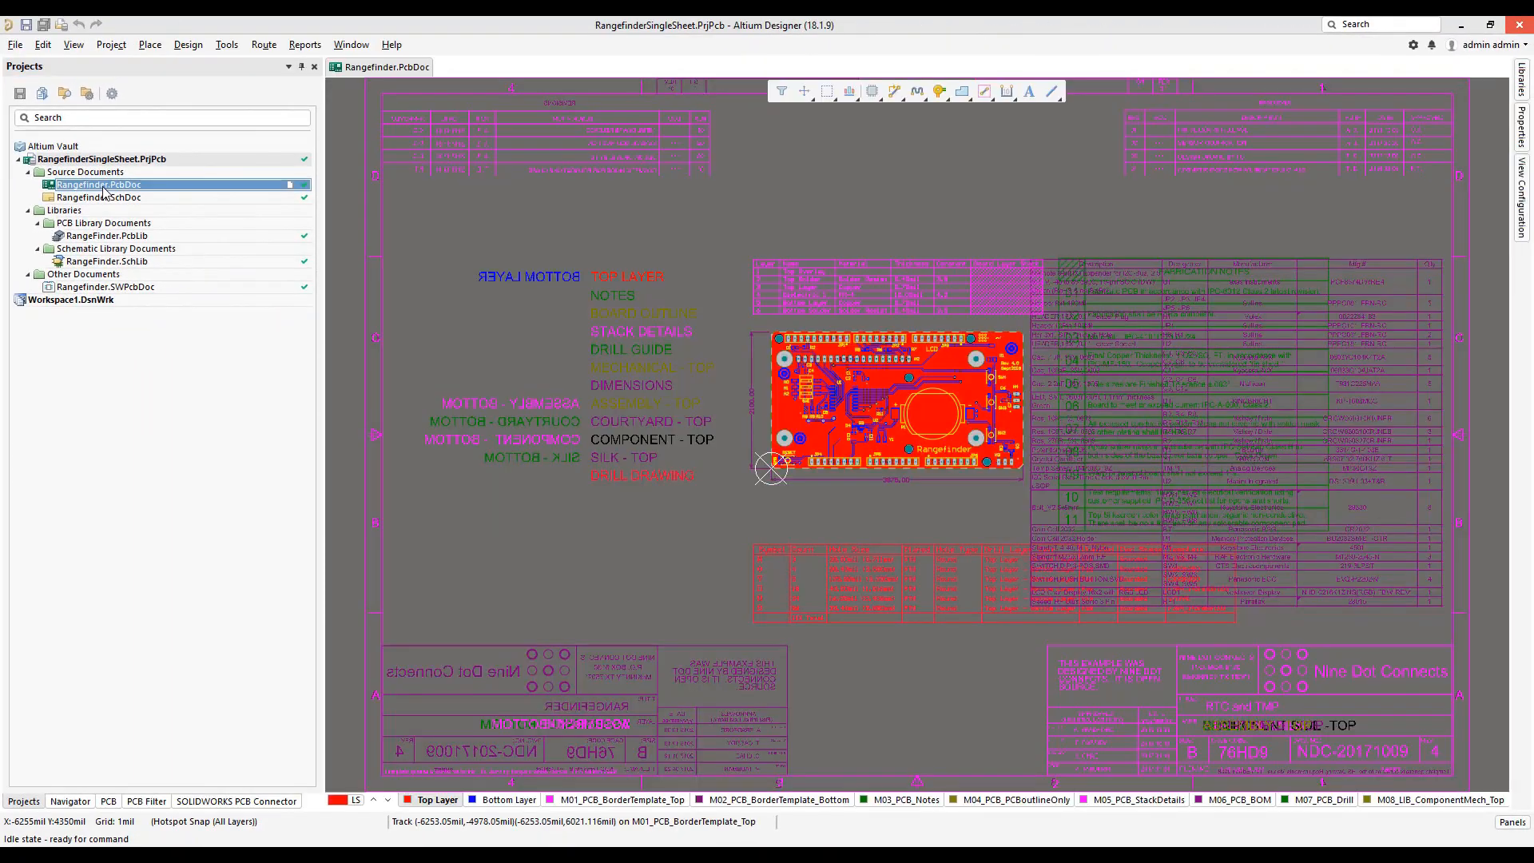
pyautogui.keyDown('ctrl'); pyautogui.scroll(3, 791, 288); pyautogui.keyUp('ctrl')
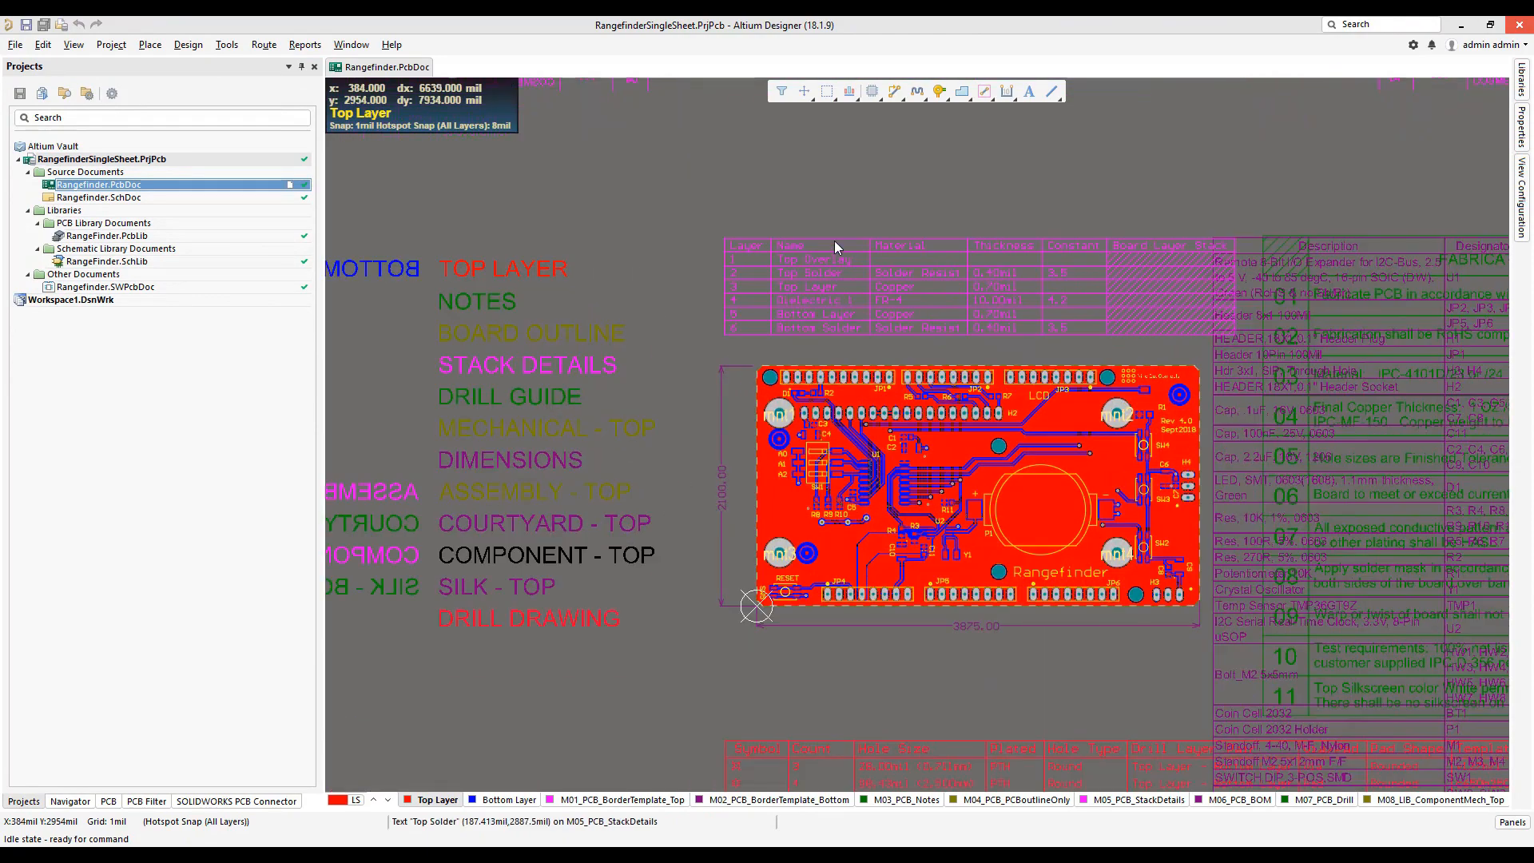
pyautogui.moveTo(932, 218); pyautogui.dragTo(744, 186, button='right')
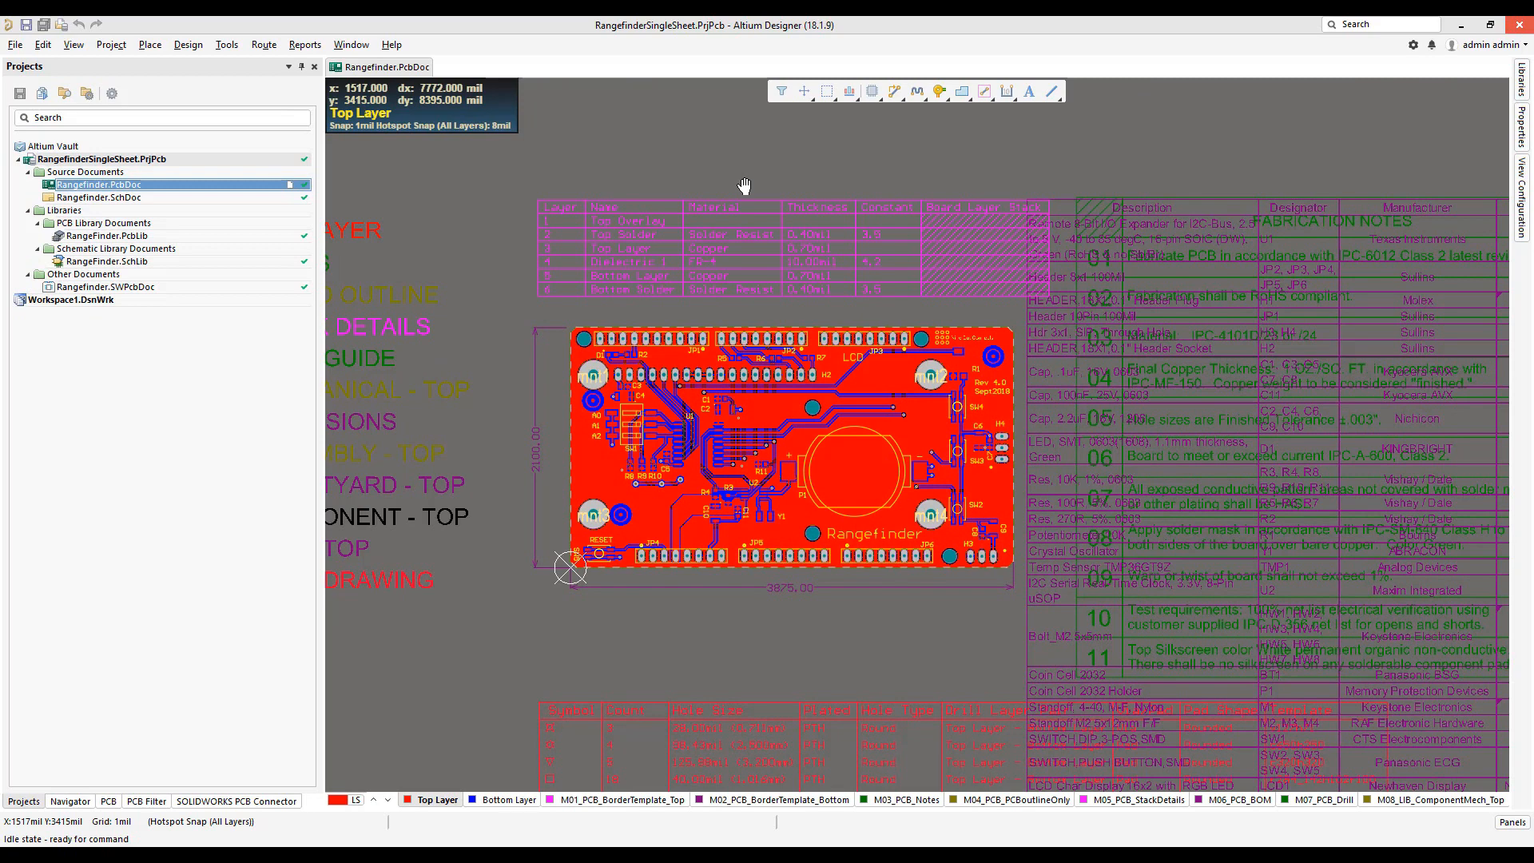
pyautogui.click(453, 215)
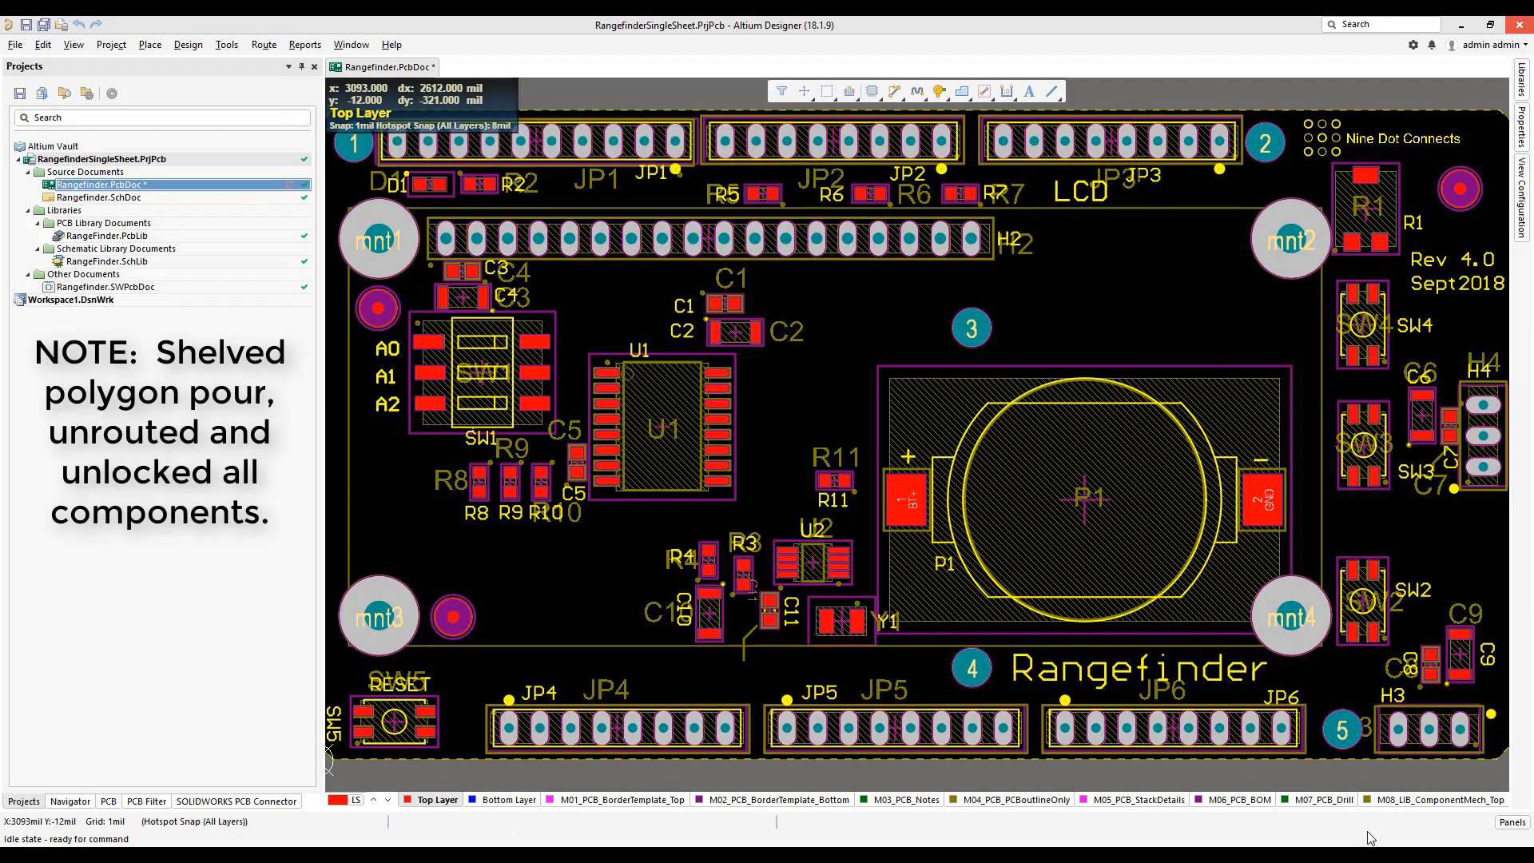
# - Push the board through the SOLIDWORKS PCB Connector with the comment "Initial push"
pyautogui.click(1512, 823)
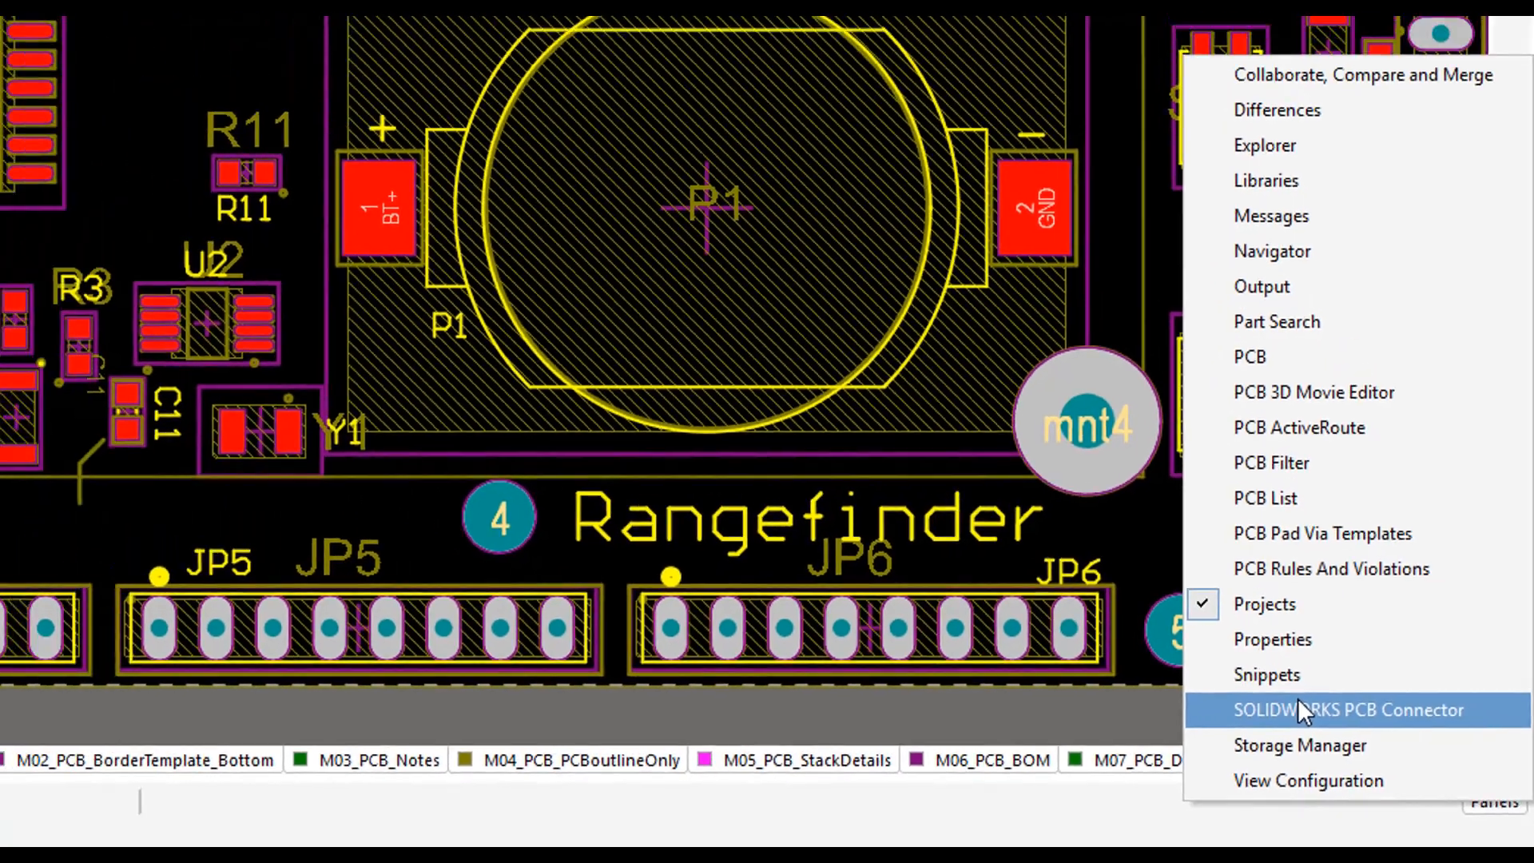
pyautogui.click(1269, 686)
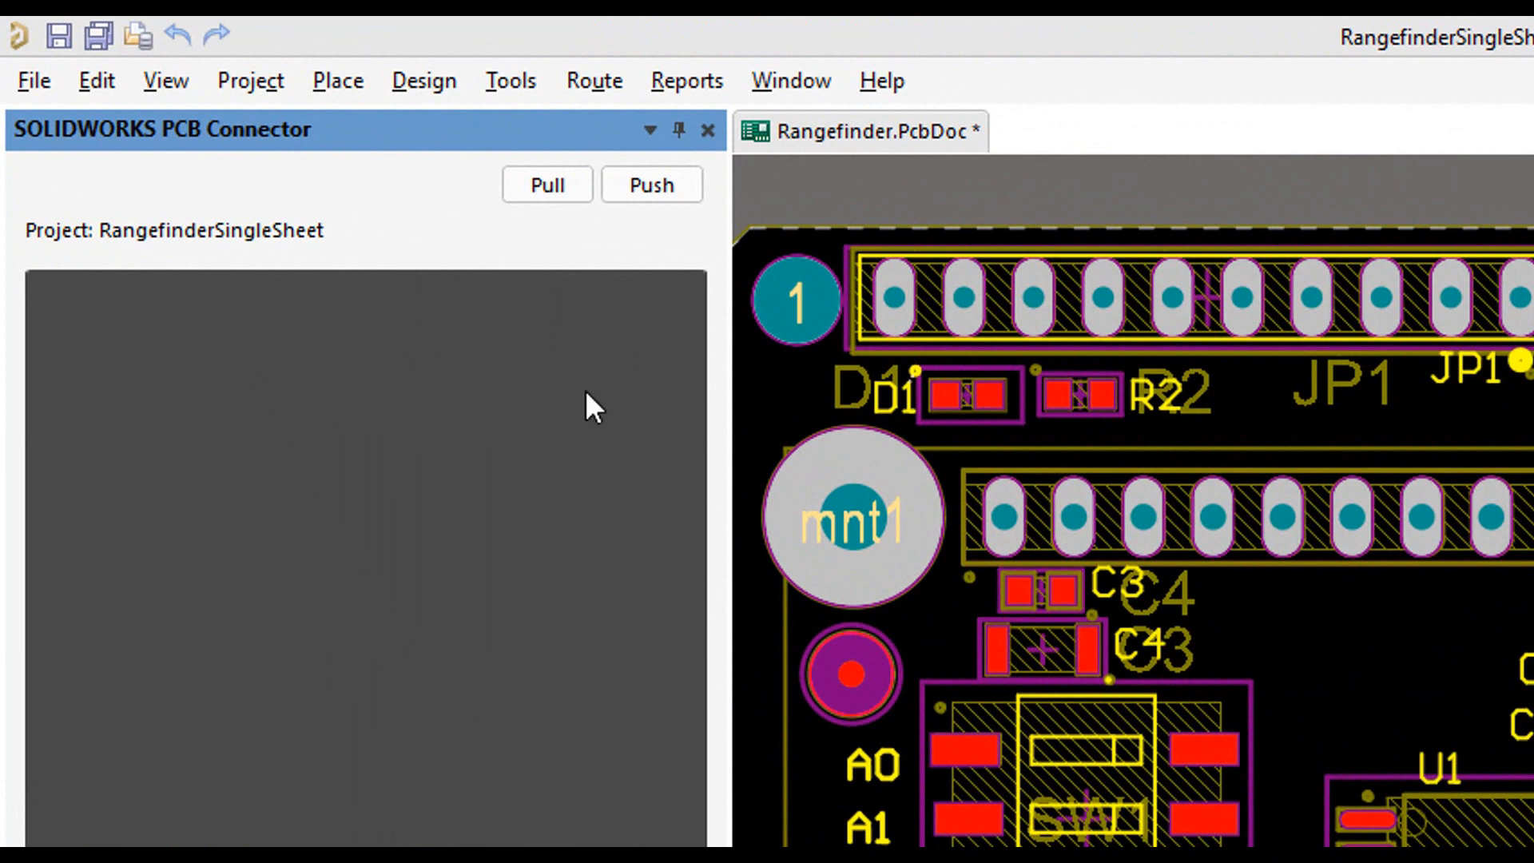
pyautogui.click(635, 180)
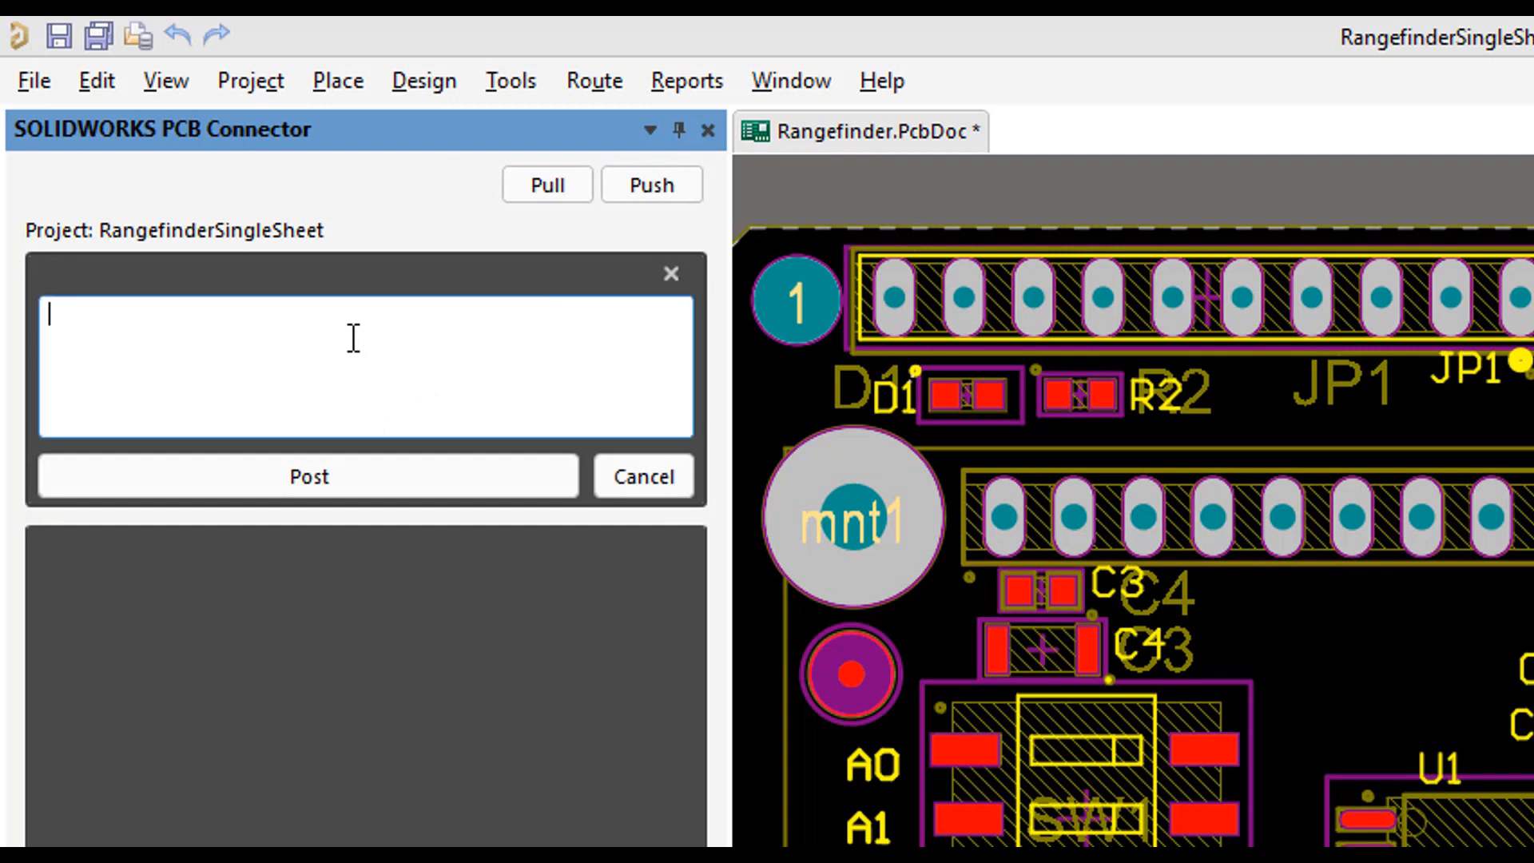
pyautogui.write('Initial push')
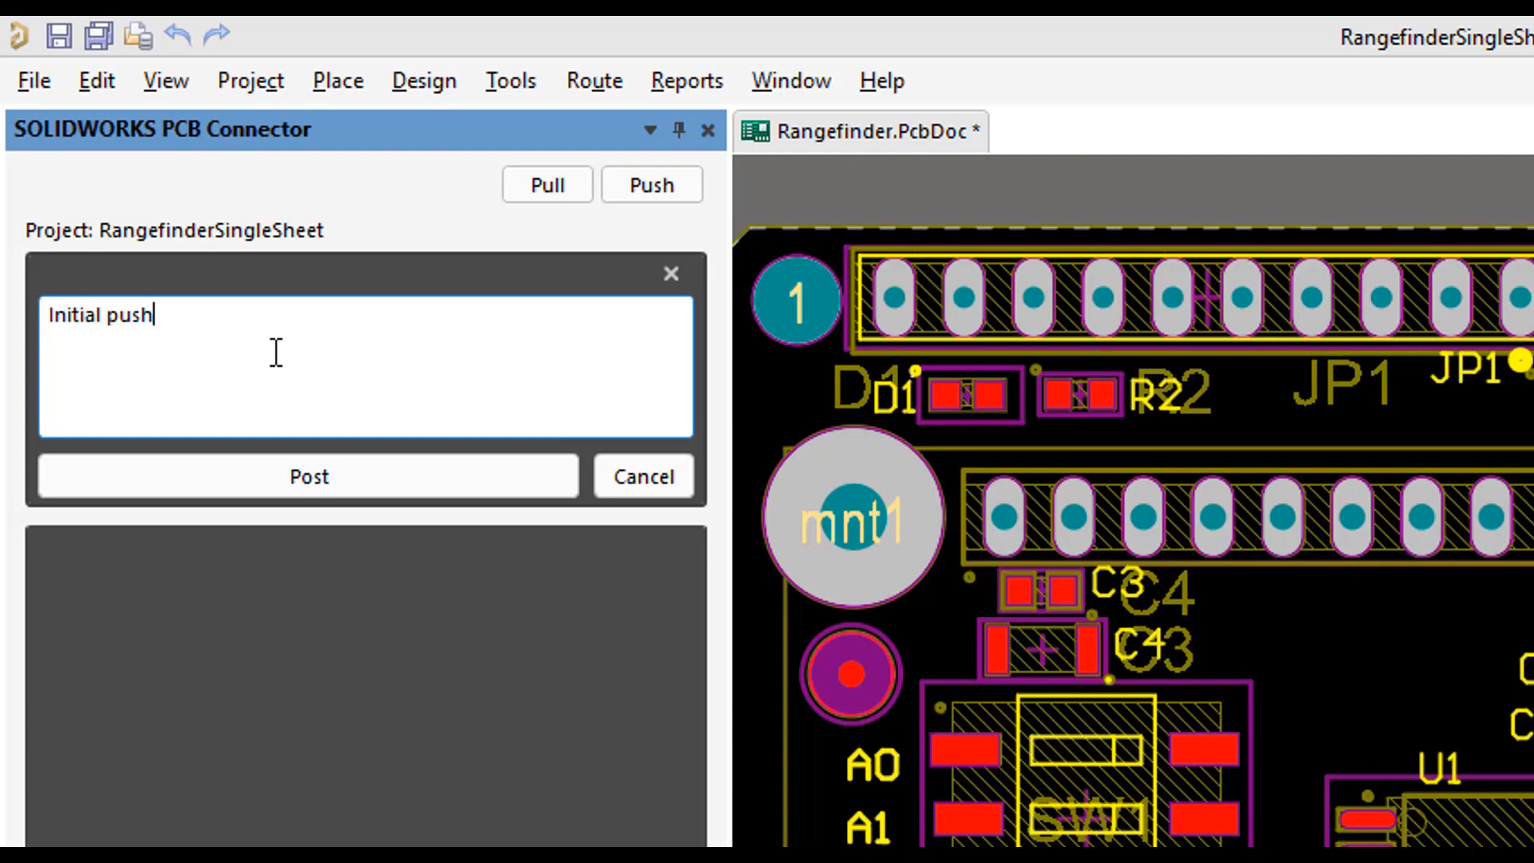
pyautogui.click(345, 483)
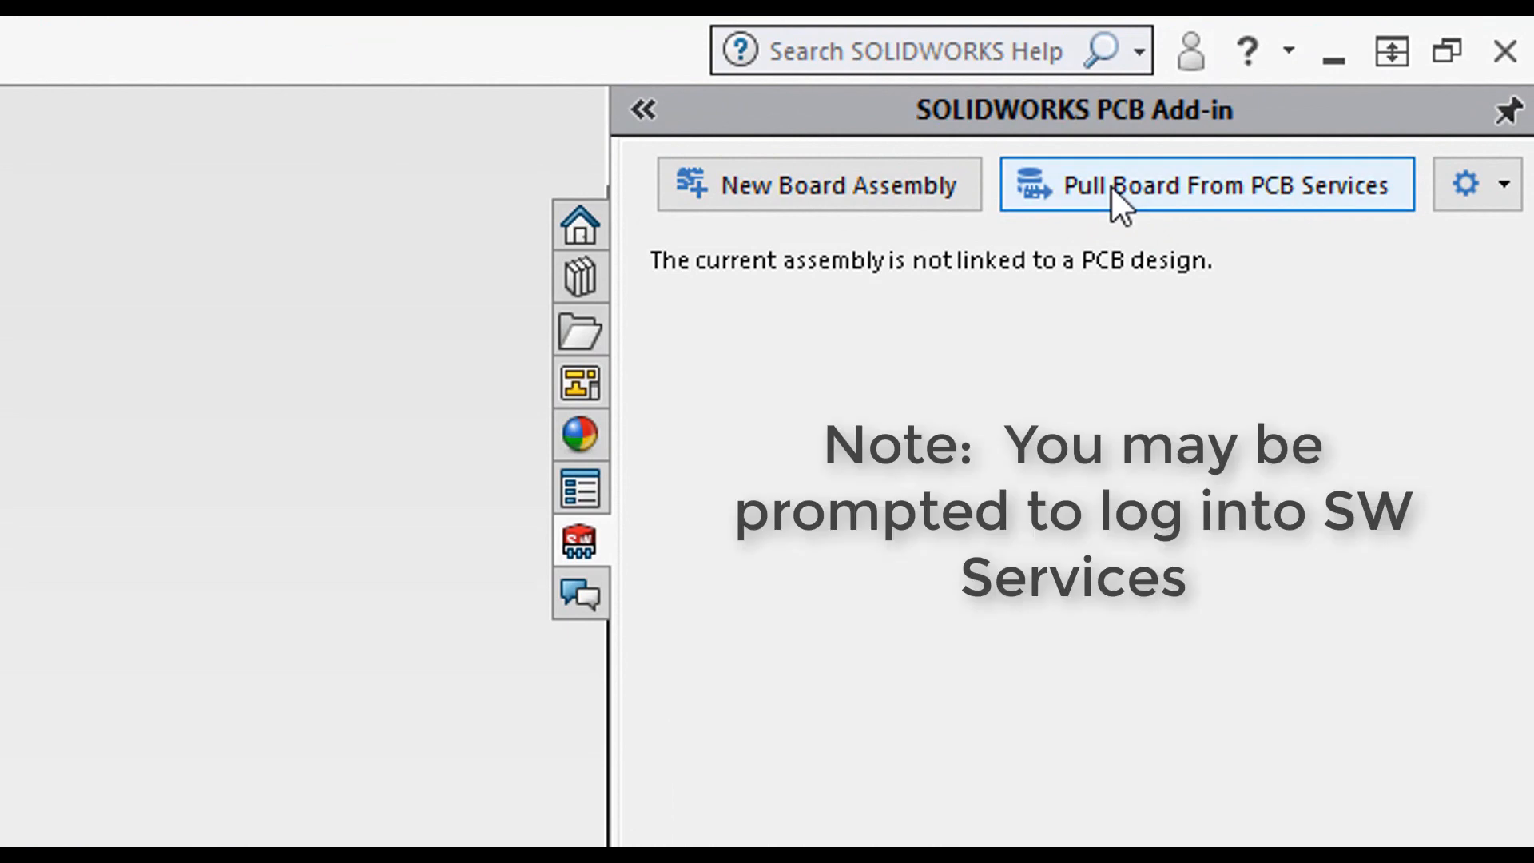
# - Pull the RangefinderSingleSheet managed project's board from PCB Services and save the assembly as RangefinderSingleSheet.sldasm in the SD CAD Rangefinder folder
pyautogui.click(1115, 185)
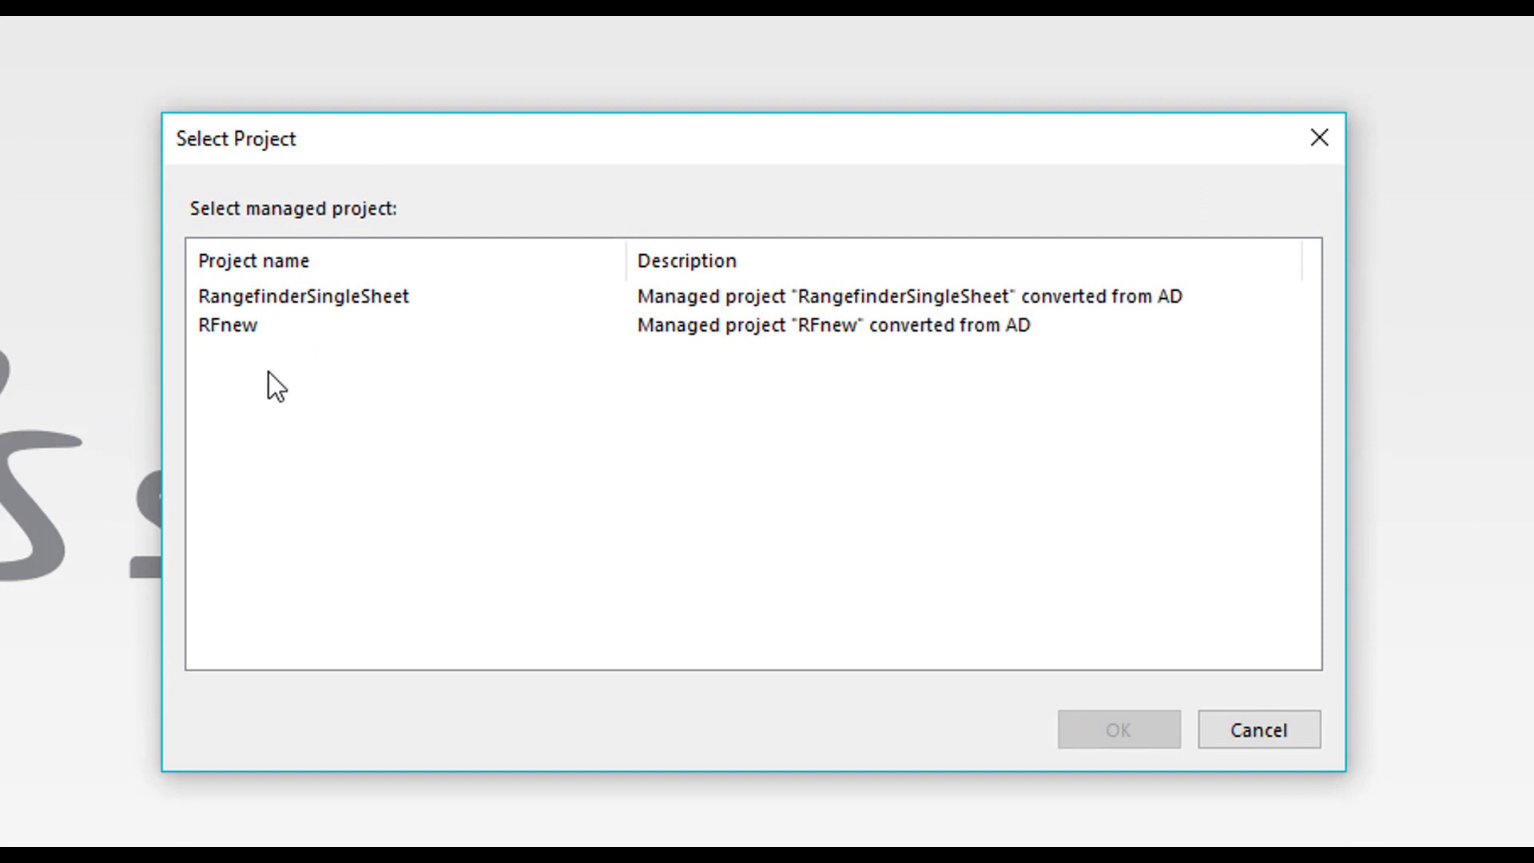
pyautogui.click(256, 330)
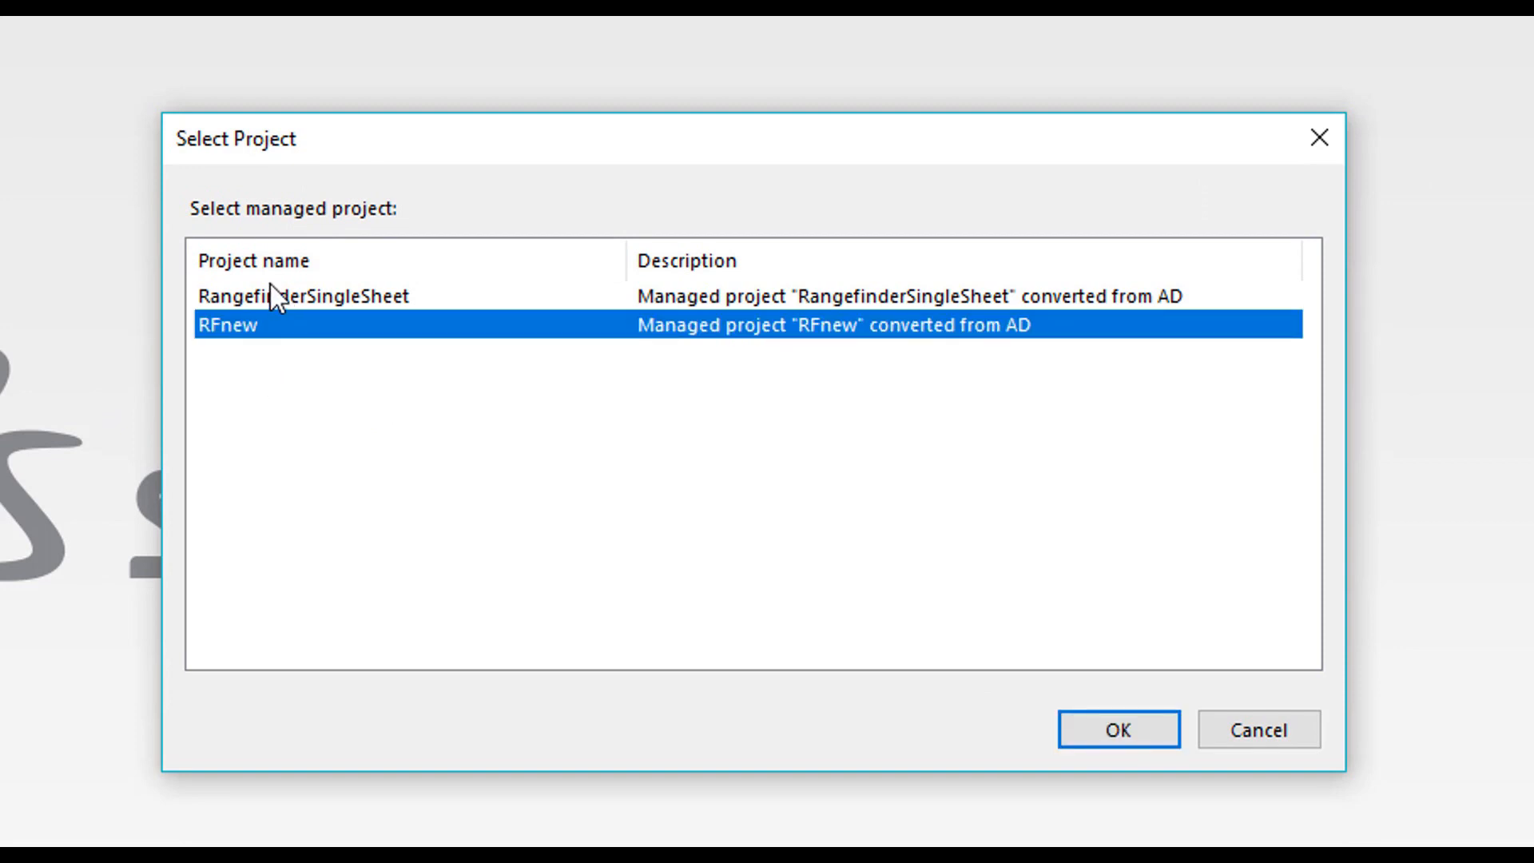
pyautogui.click(234, 297)
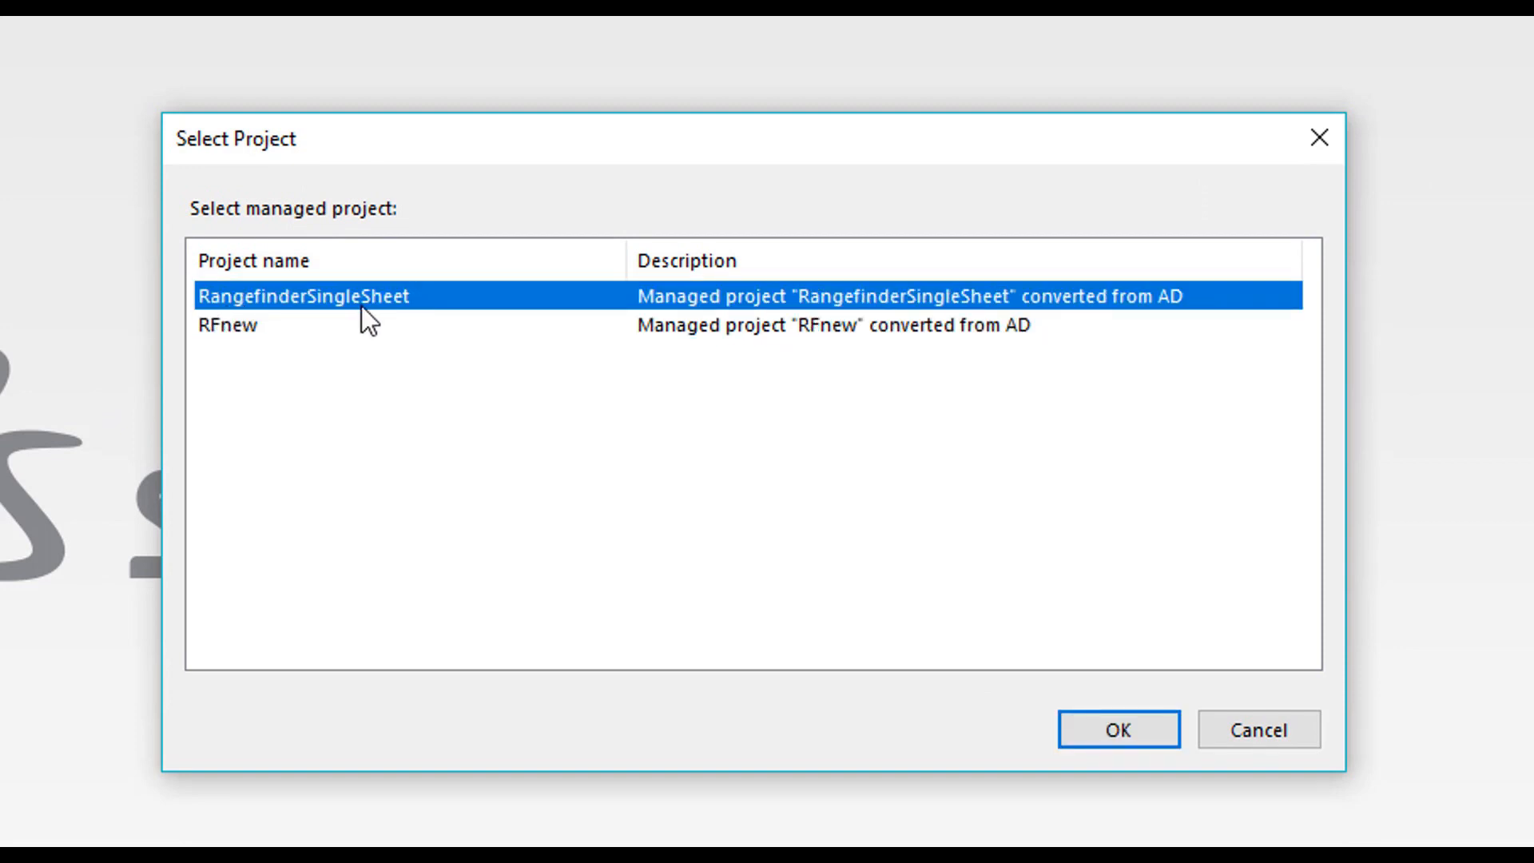
pyautogui.click(1143, 727)
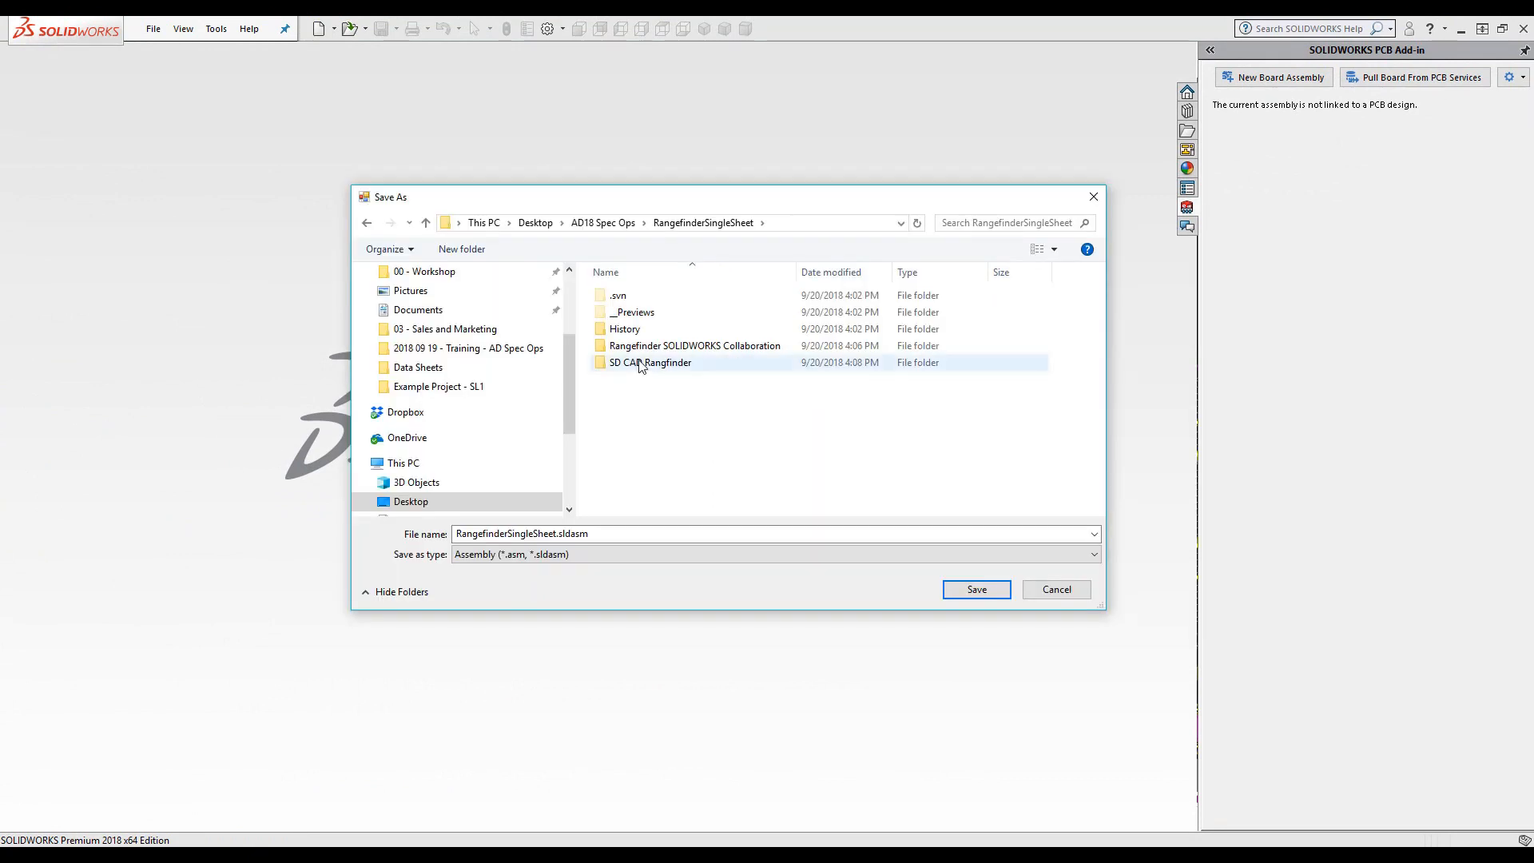
pyautogui.click(639, 366)
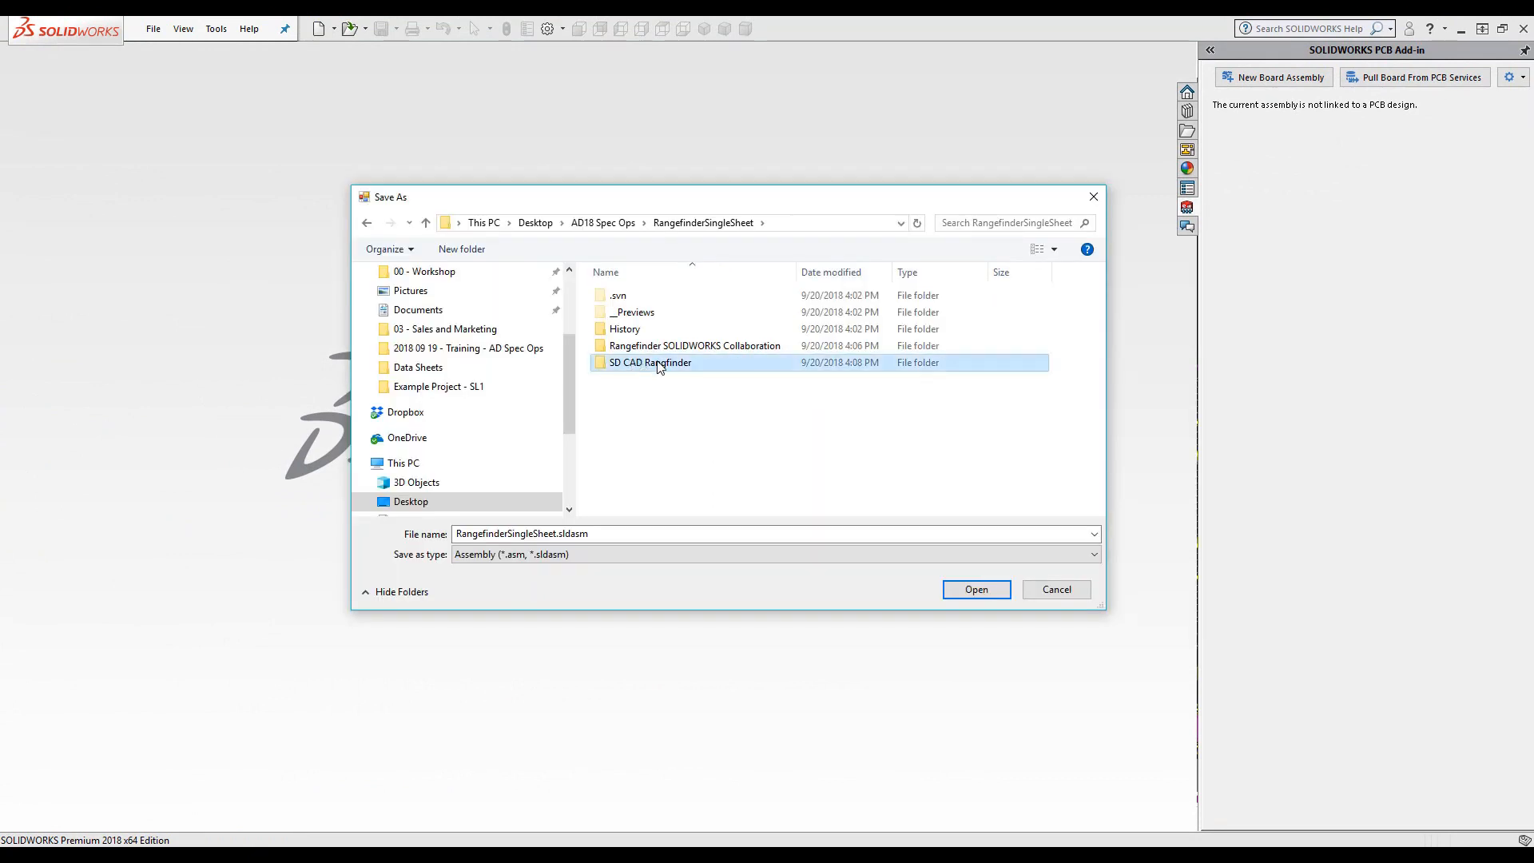
pyautogui.click(978, 591)
pyautogui.click(977, 590)
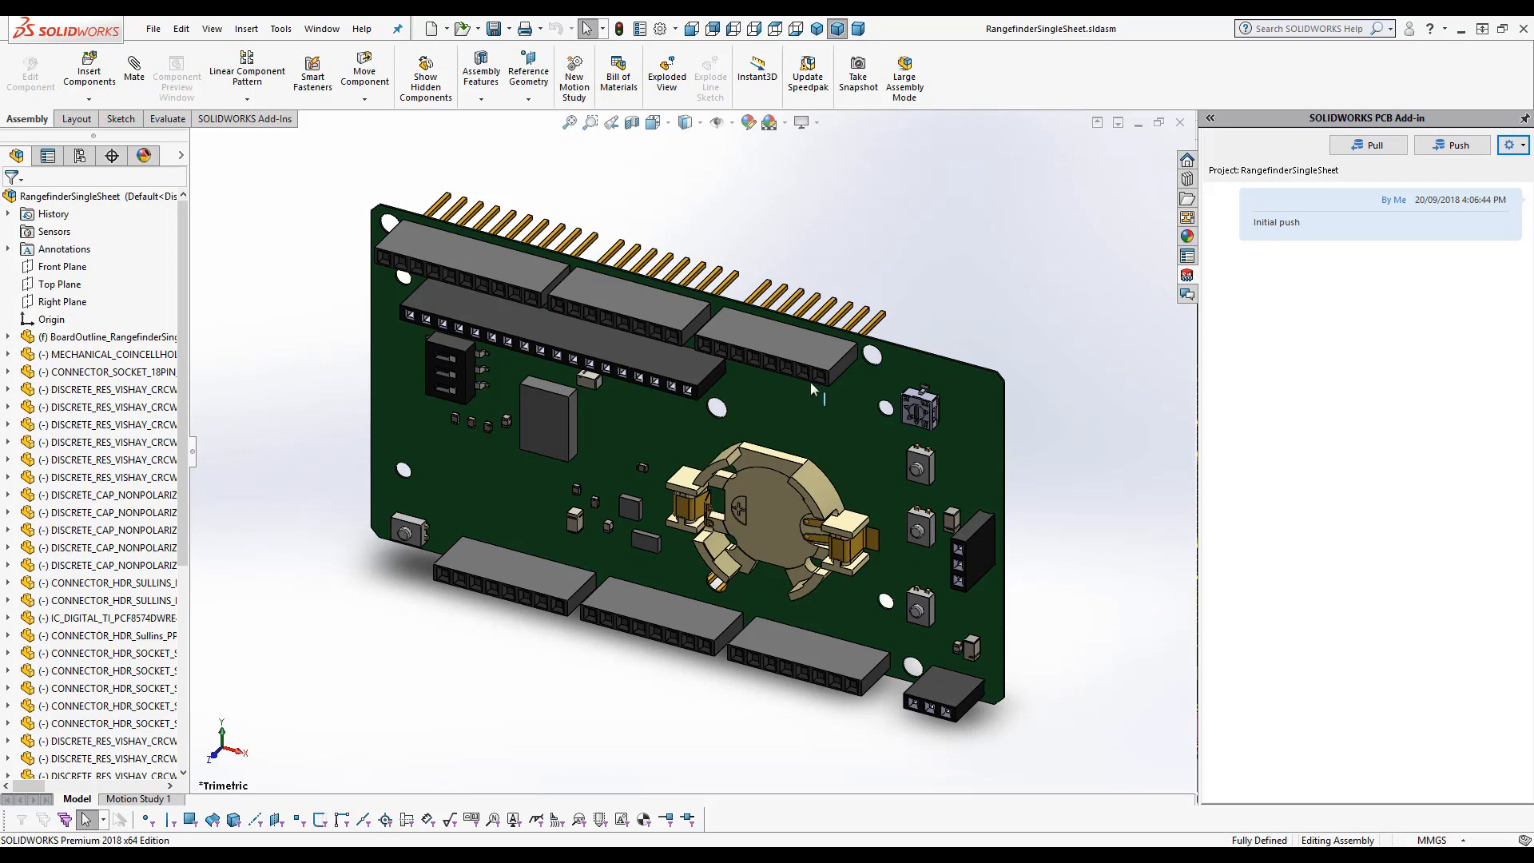
# - Move the U1 chip lower on the board and push the change with the comment "Moved U1"
pyautogui.moveTo(534, 423); pyautogui.dragTo(508, 497)
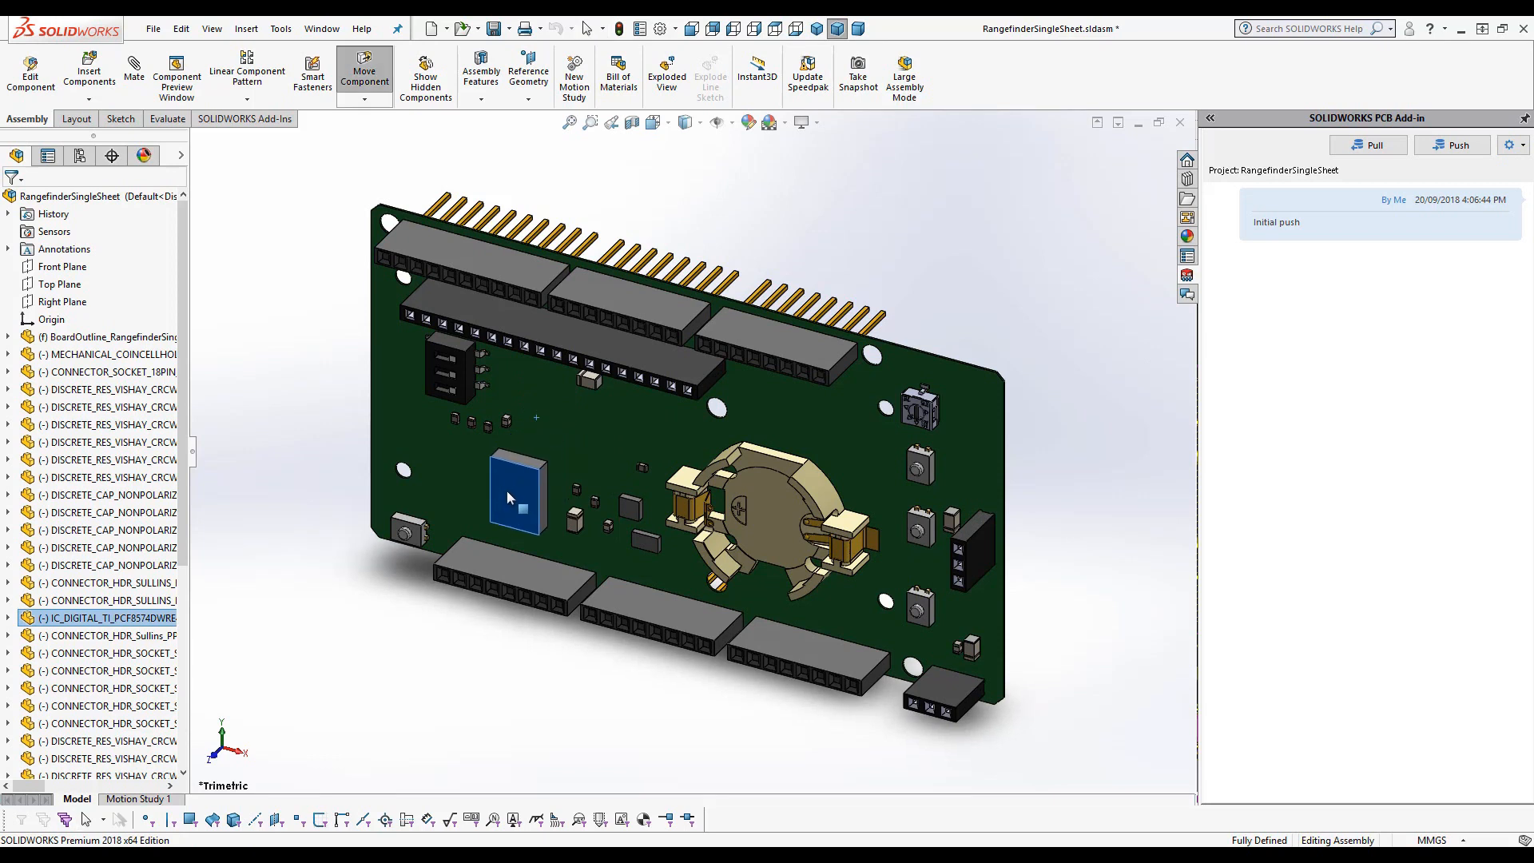
pyautogui.moveTo(506, 491); pyautogui.dragTo(506, 491)
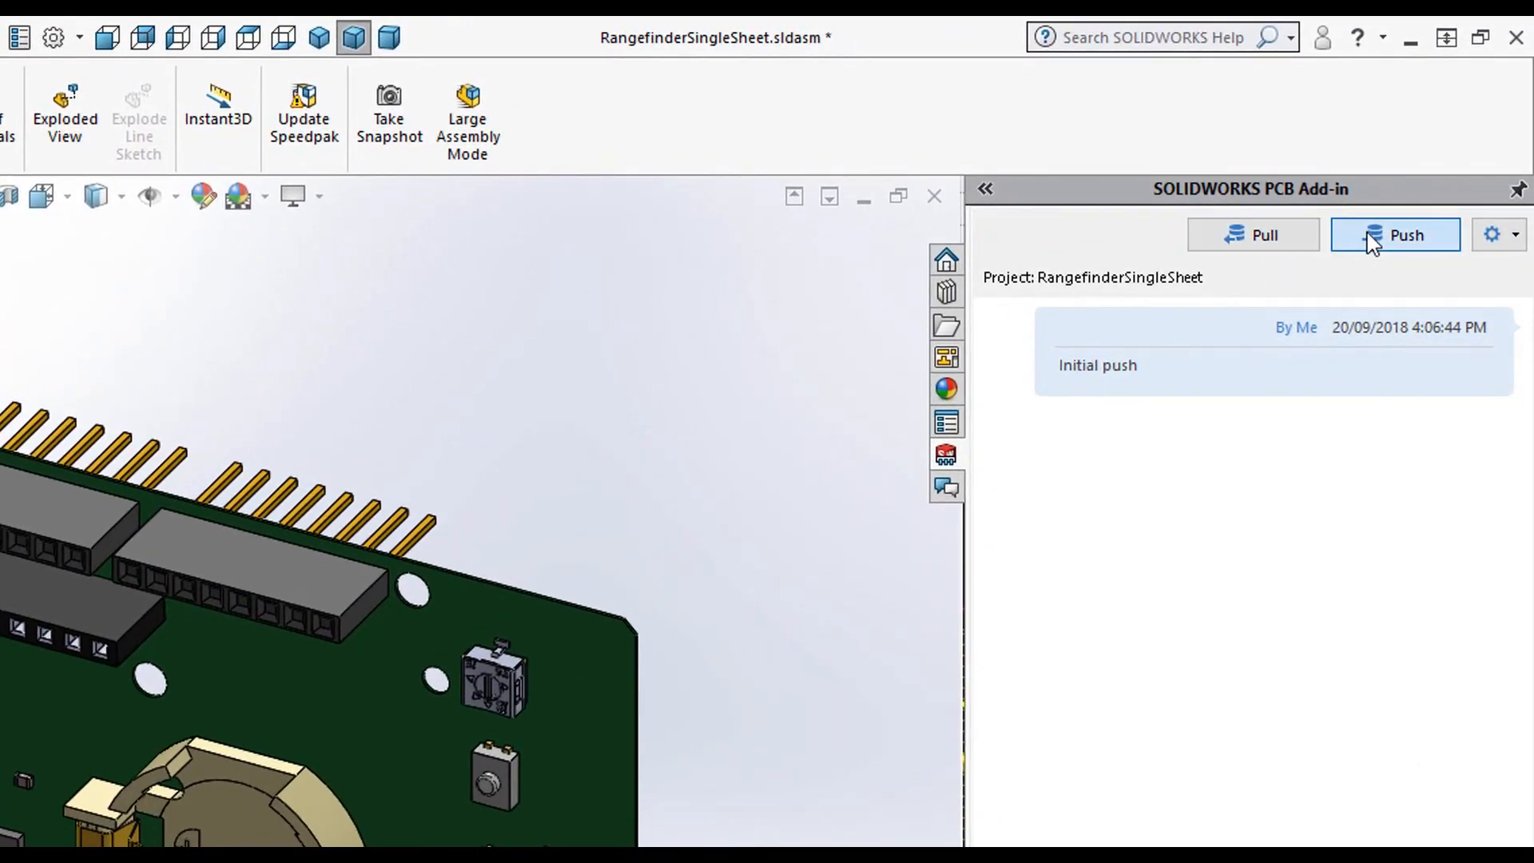
pyautogui.click(1362, 239)
pyautogui.click(1270, 413)
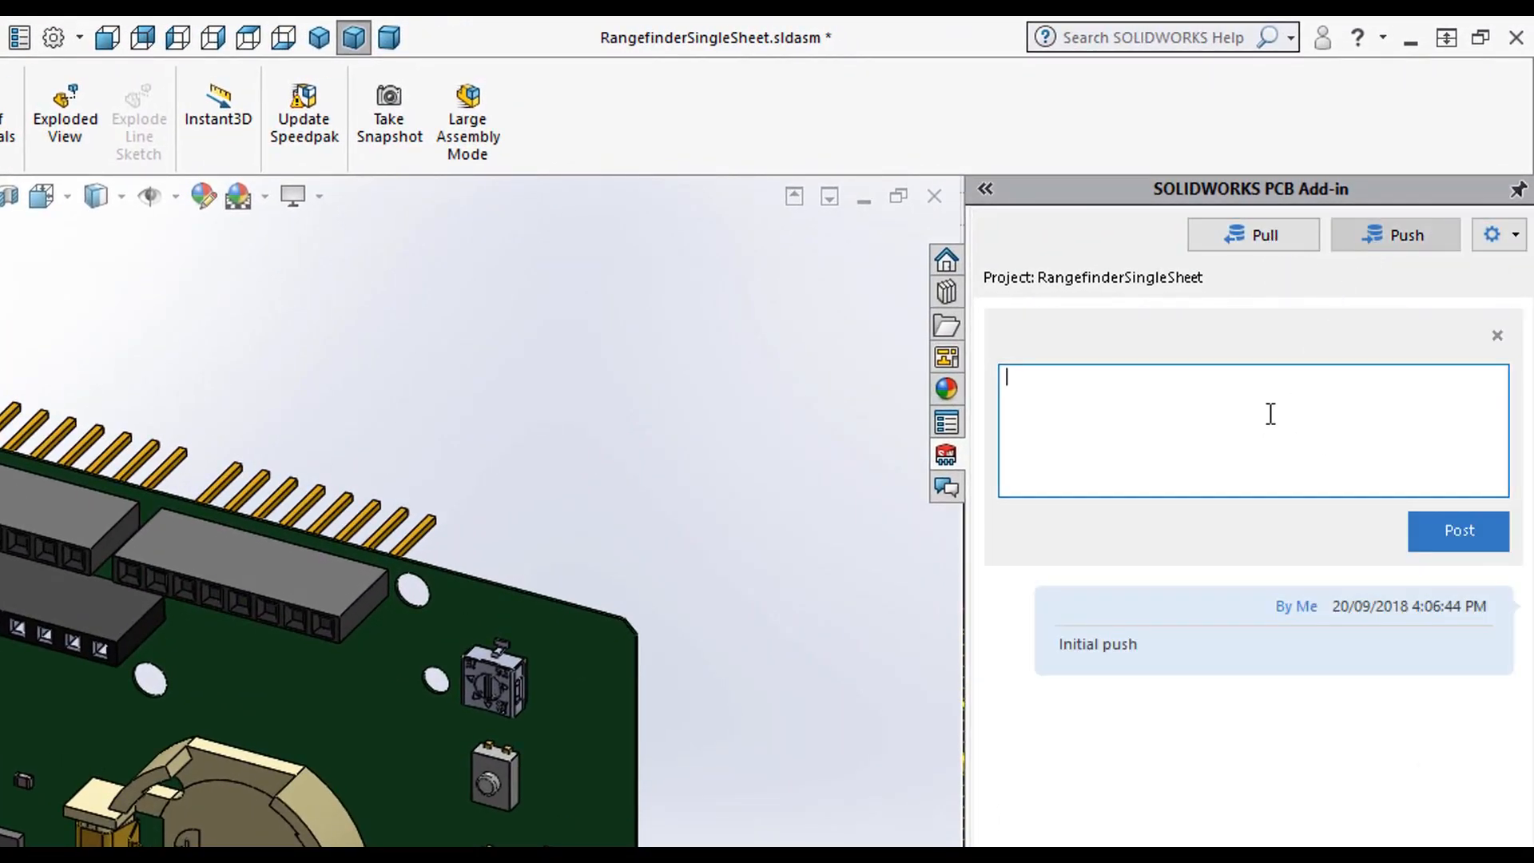
pyautogui.write('Moved U1')
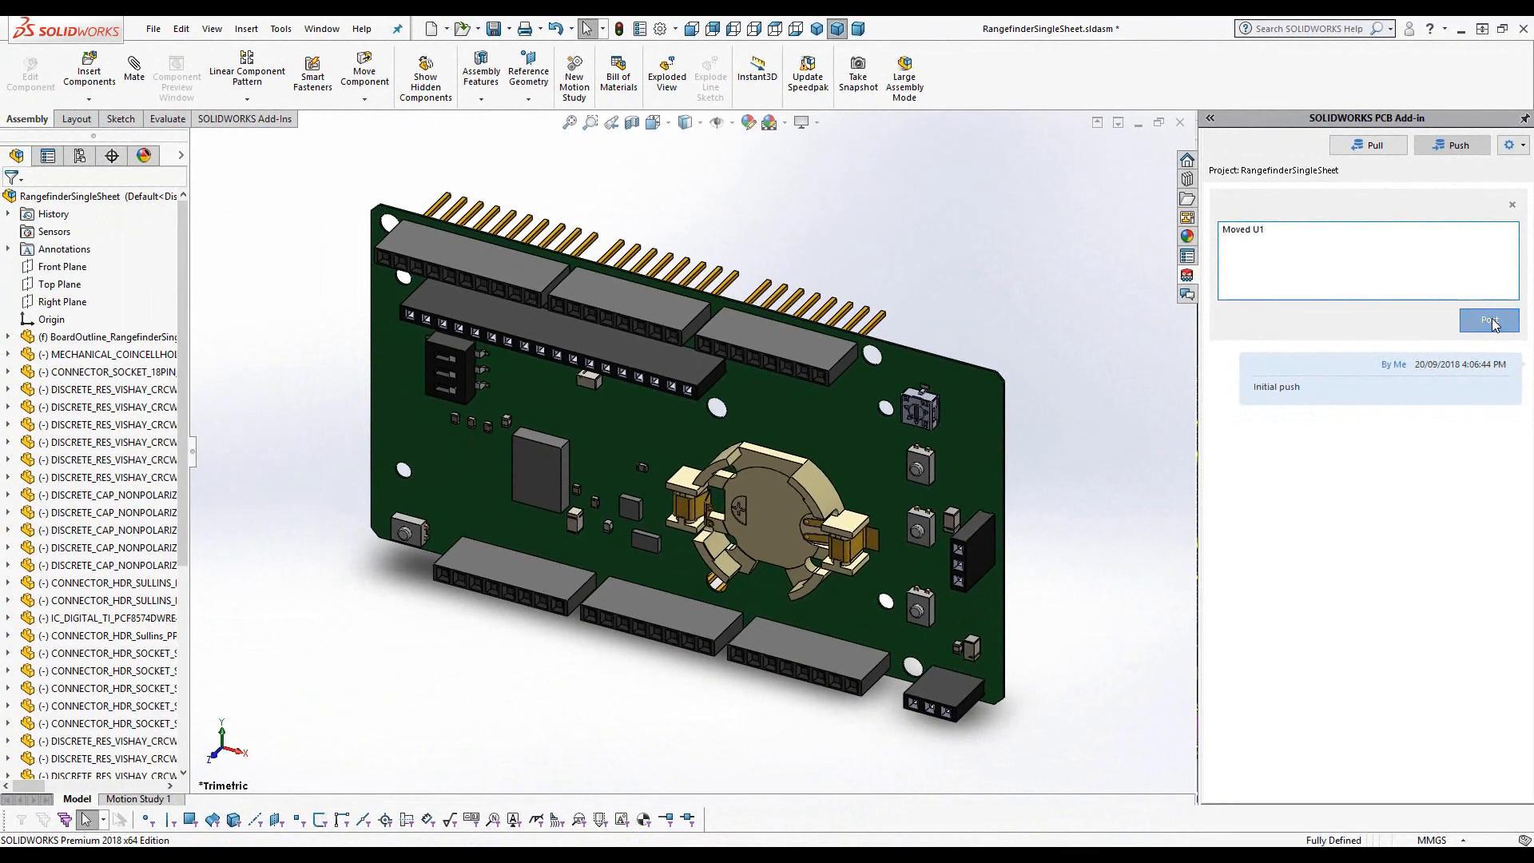
pyautogui.click(1463, 533)
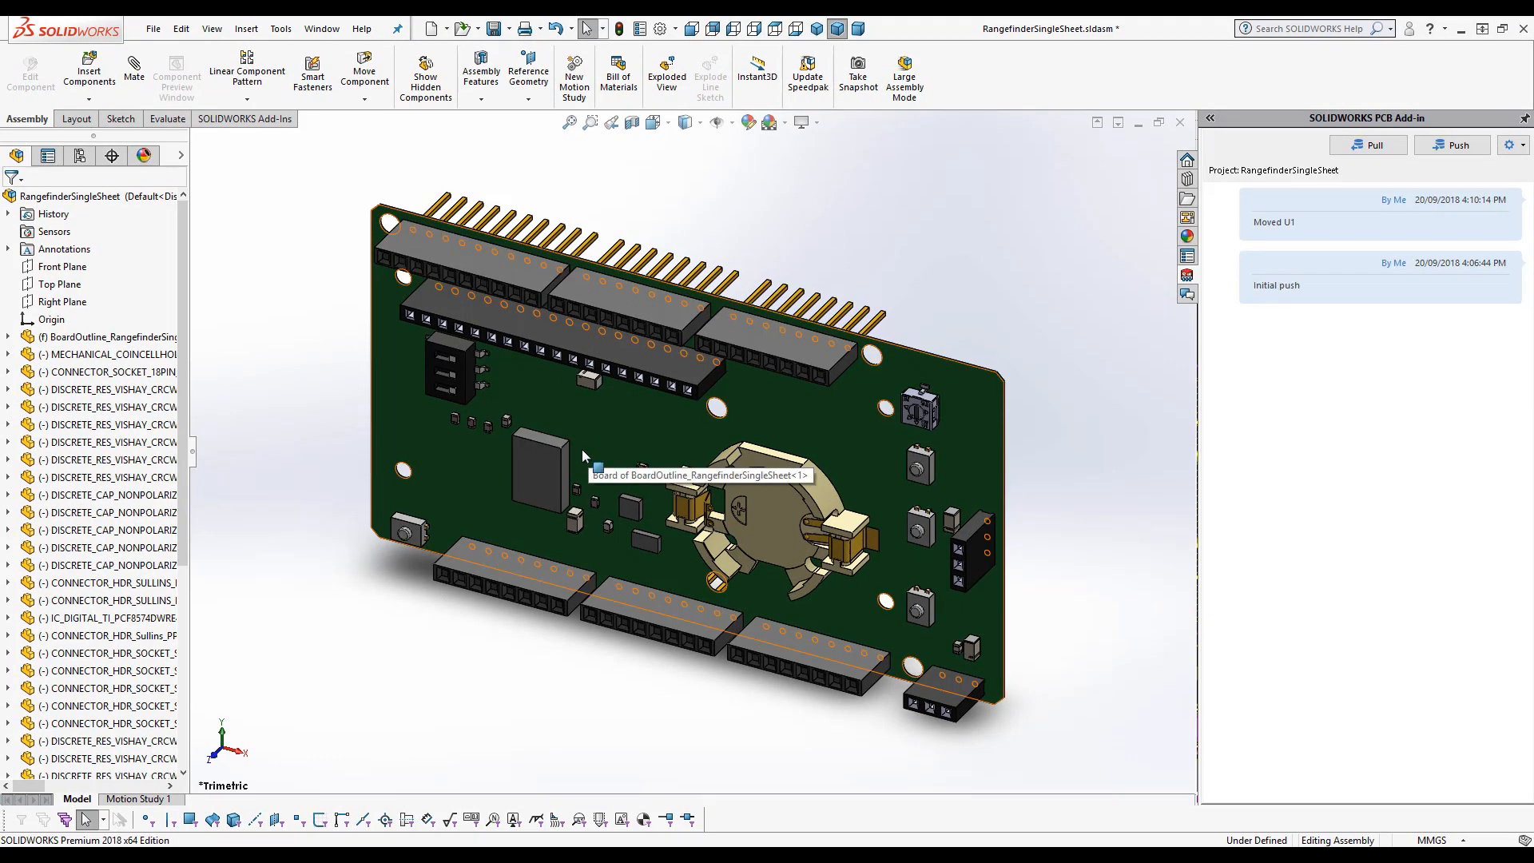
# - Switch to Altium Designer and open the incoming "Moved U1" changes for review, finishing the SOLIDWORKS product activation
pyautogui.hotkey('alt', 'Tab')
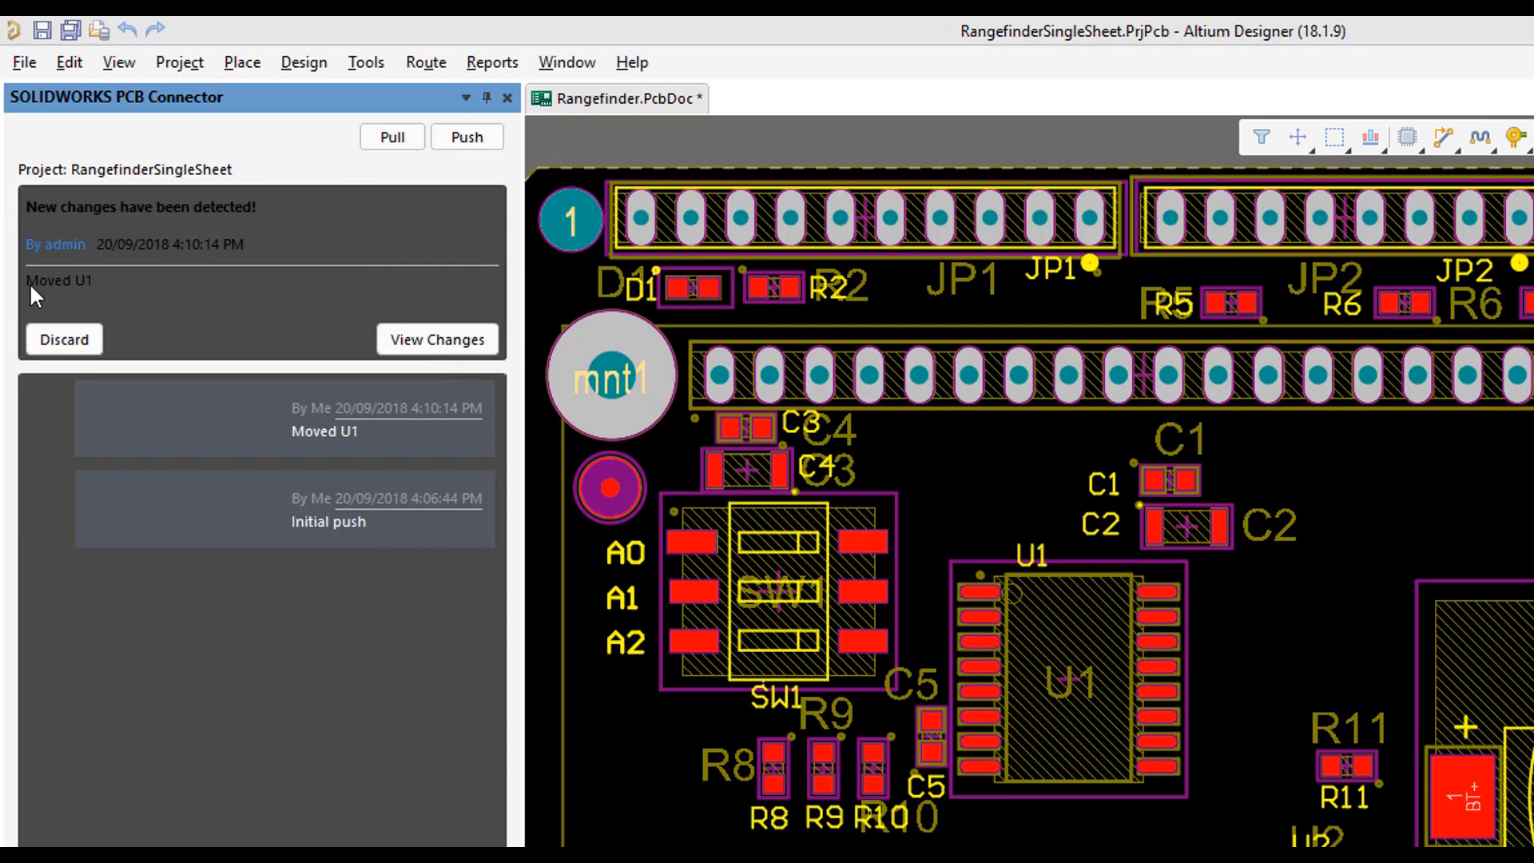
pyautogui.click(432, 344)
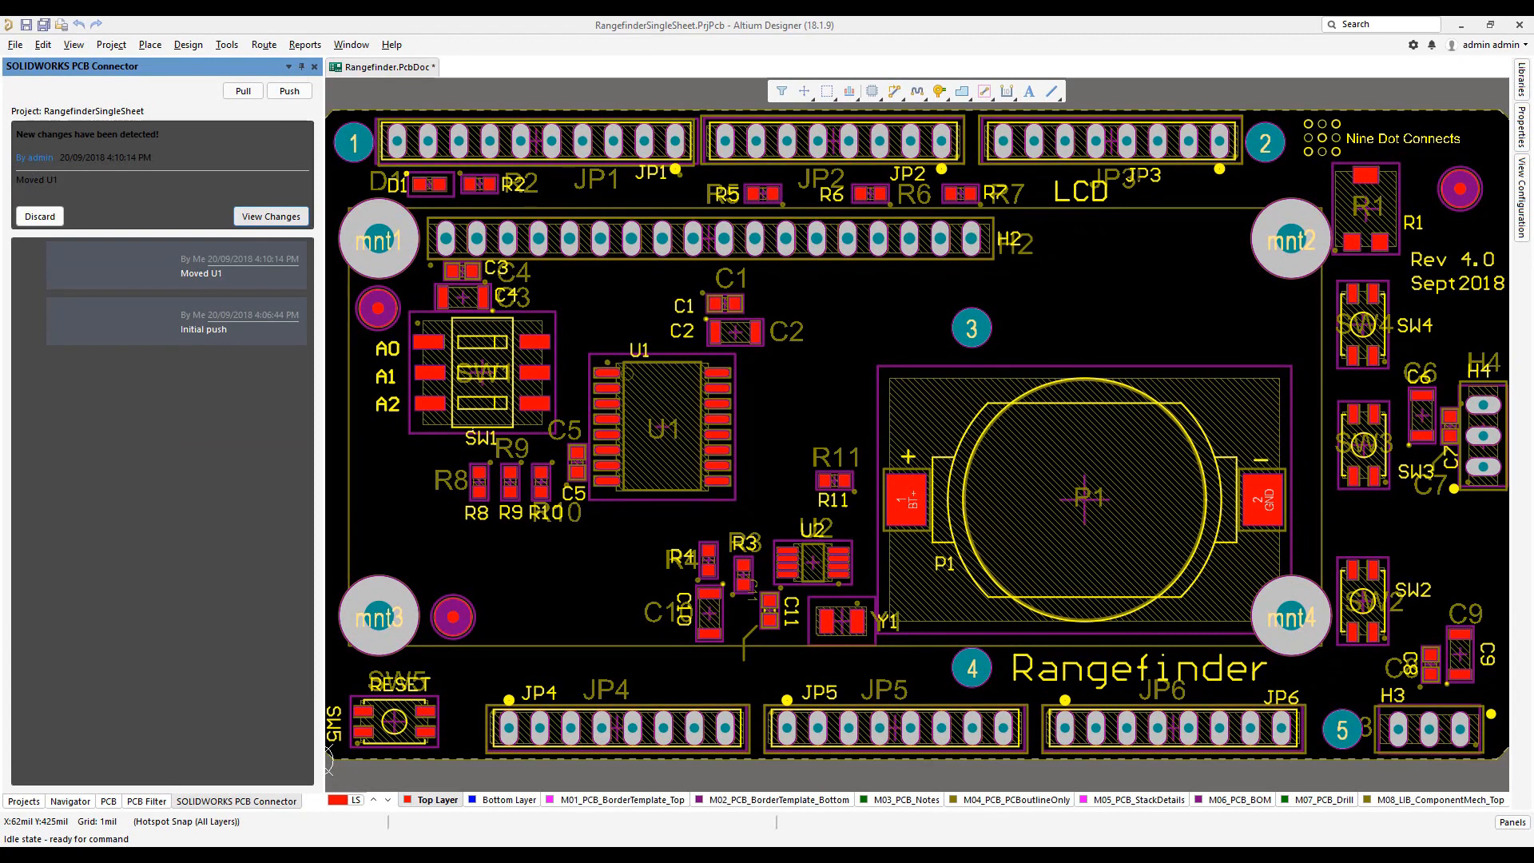
pyautogui.moveTo(828, 353); pyautogui.dragTo(709, 195)
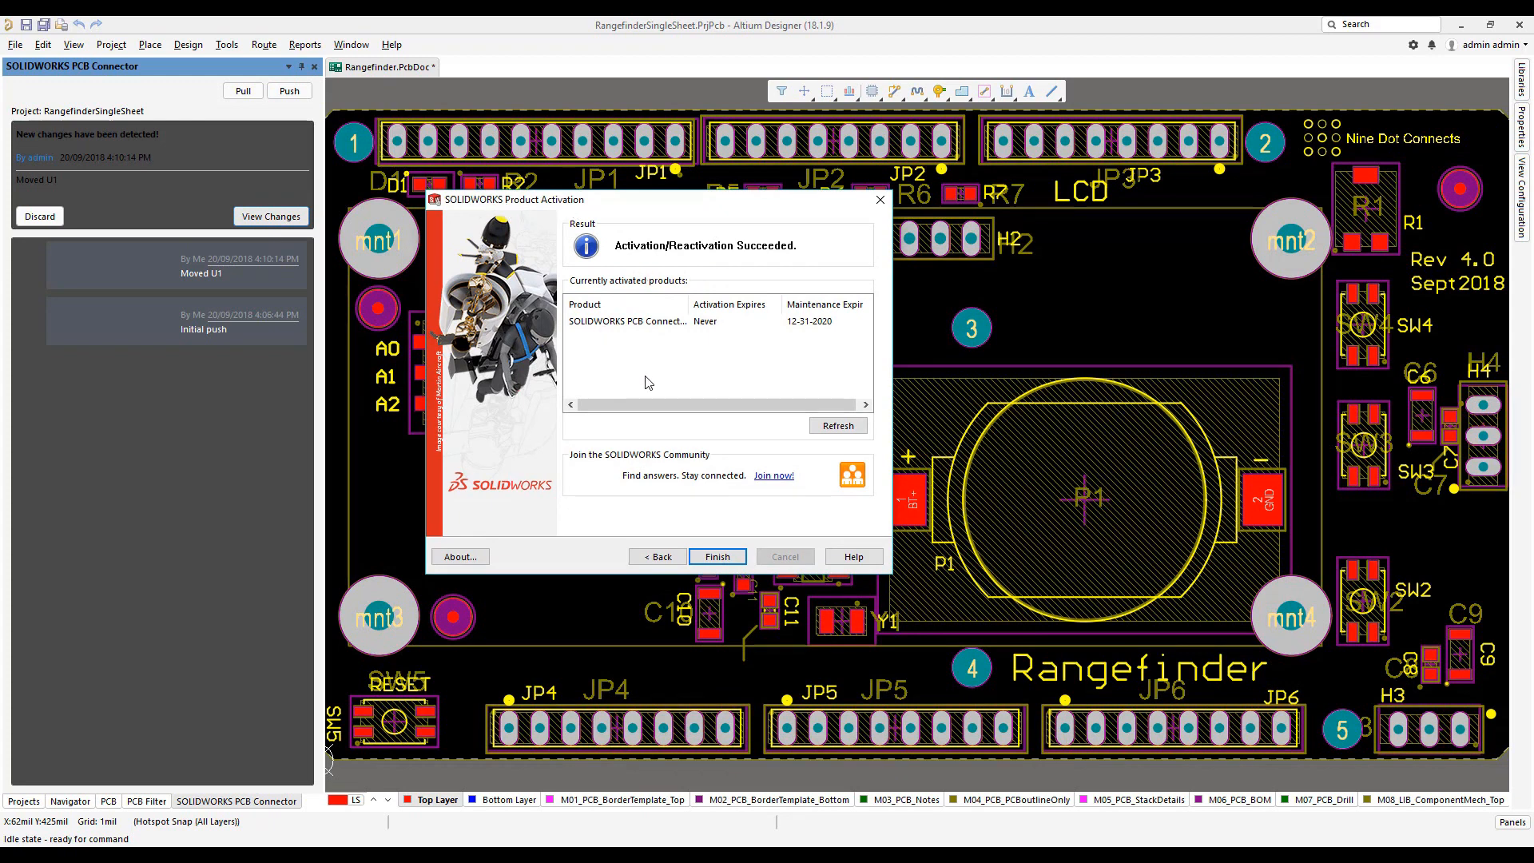
pyautogui.click(715, 557)
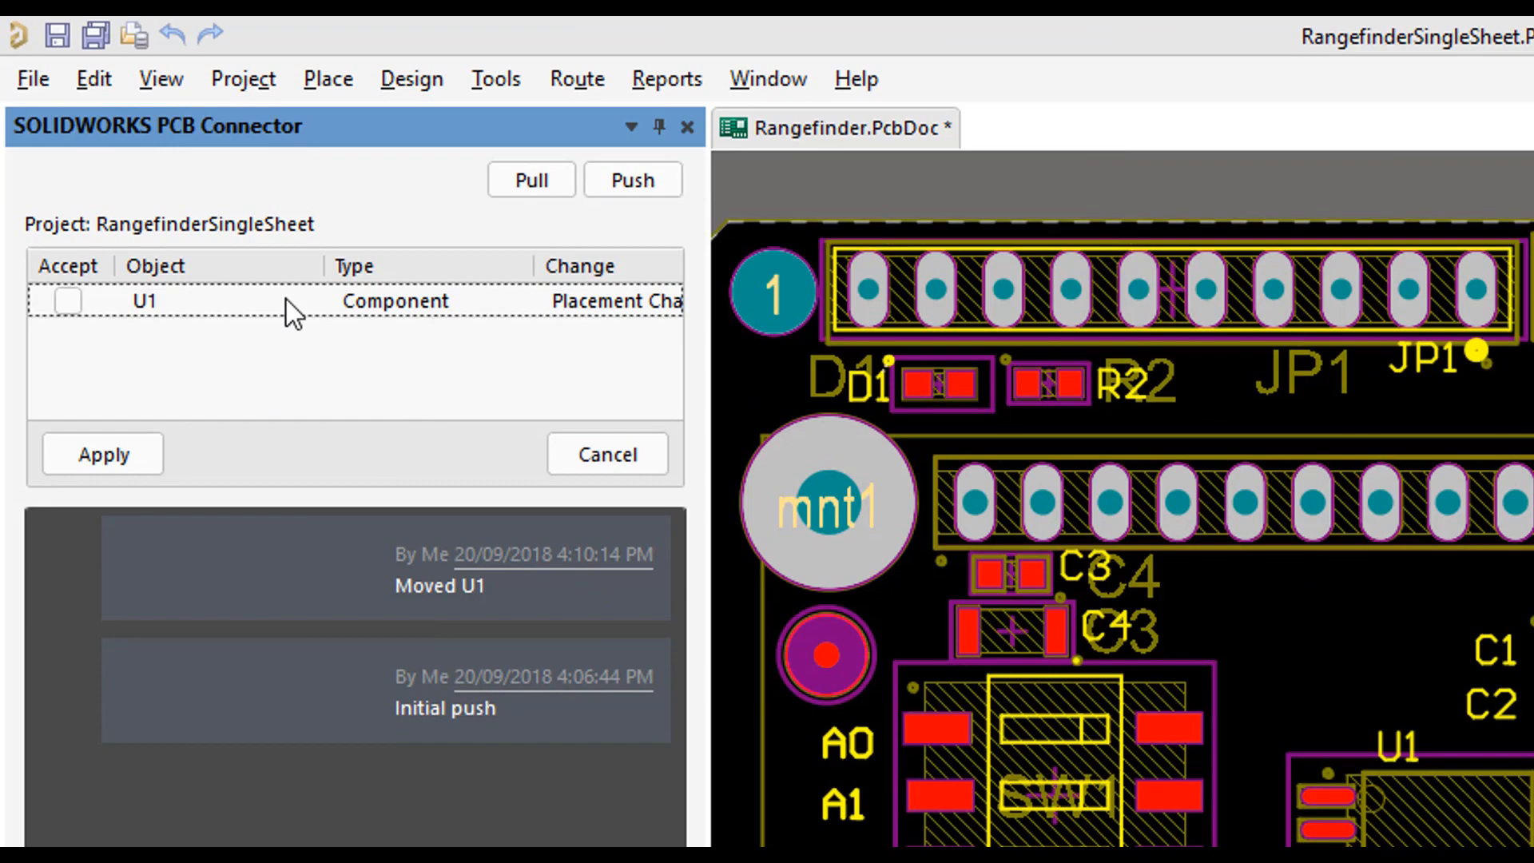
# - Preview U1's proposed placement in the 2D and 3D board views, and reject it by applying the change list with U1 left unaccepted
pyautogui.click(404, 299)
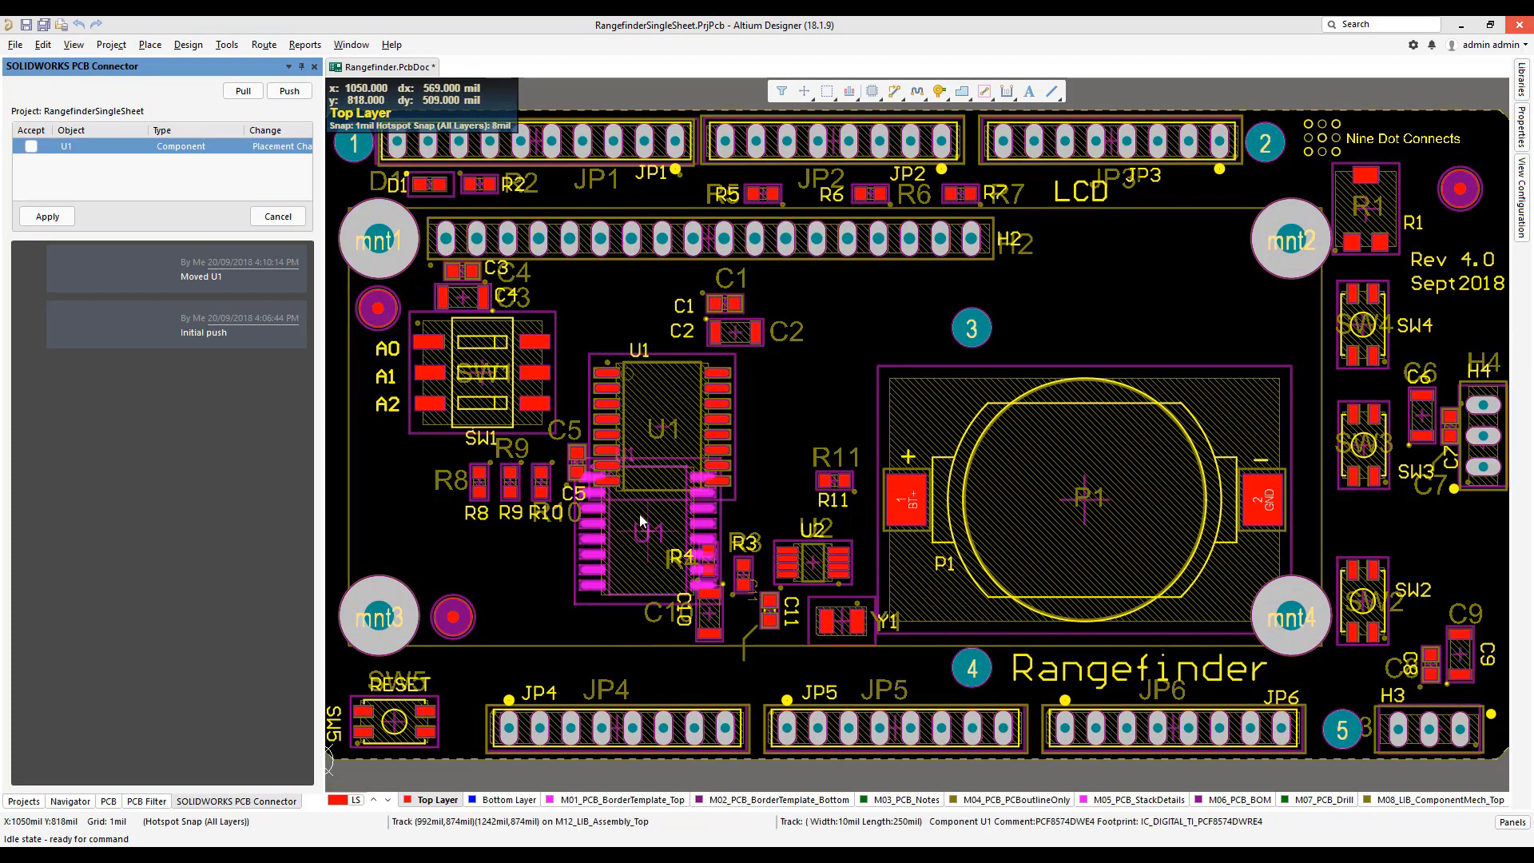
pyautogui.click(503, 579)
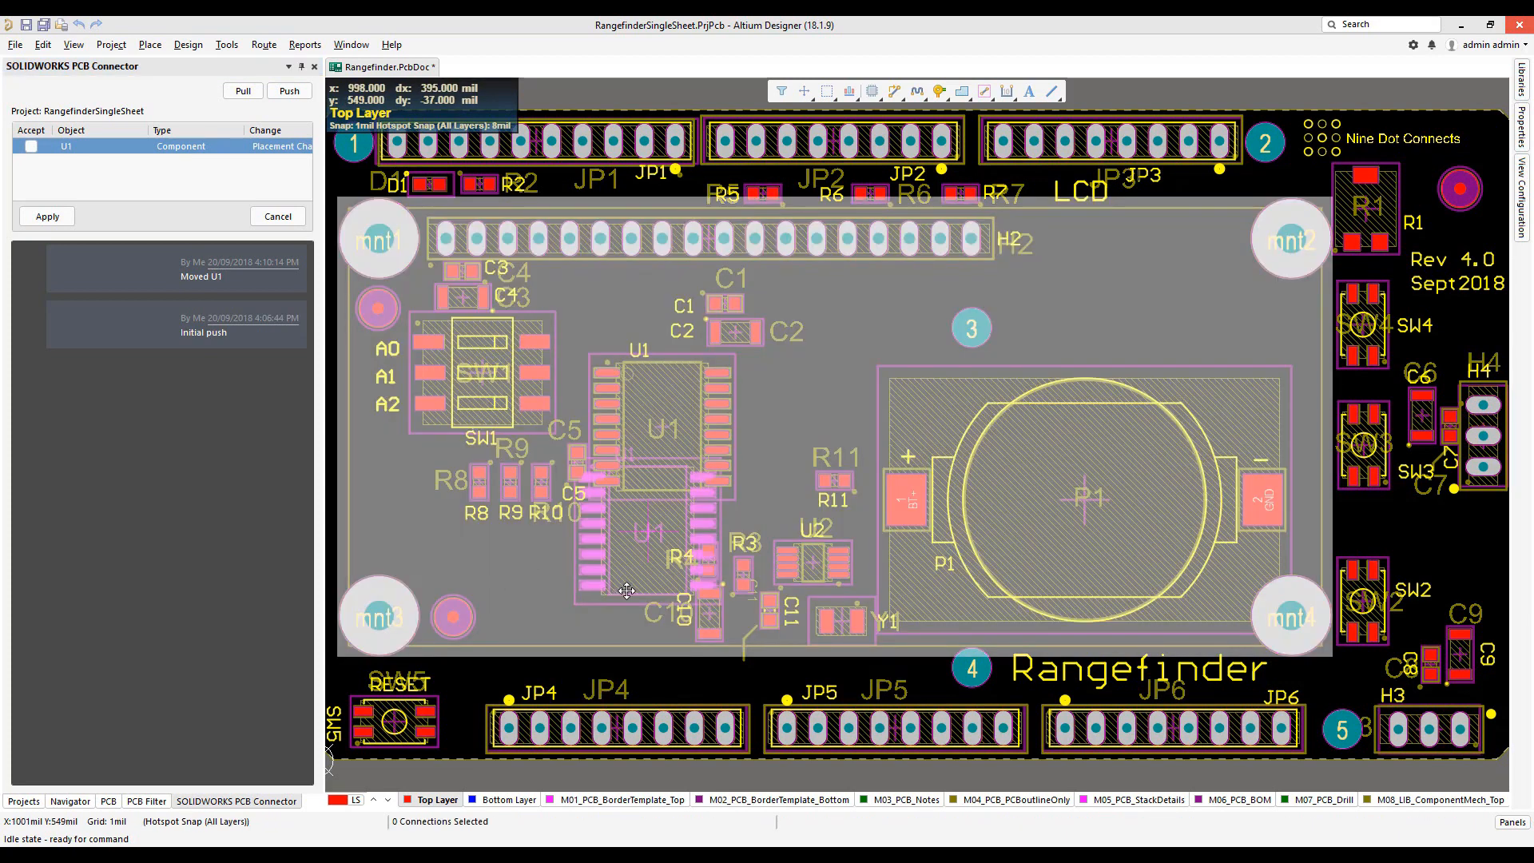
pyautogui.press('3')
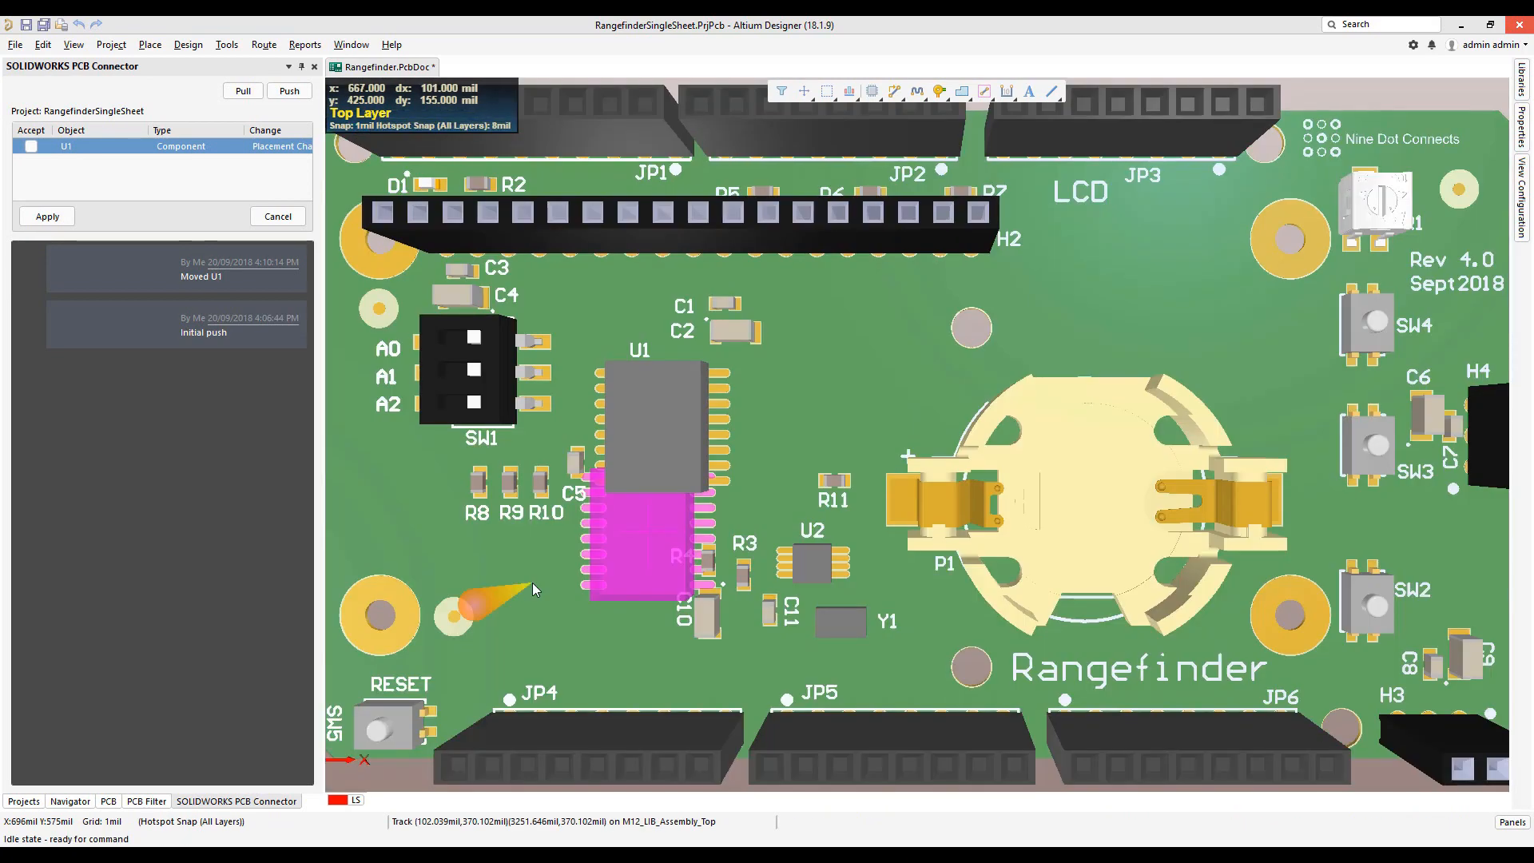
pyautogui.click(183, 147)
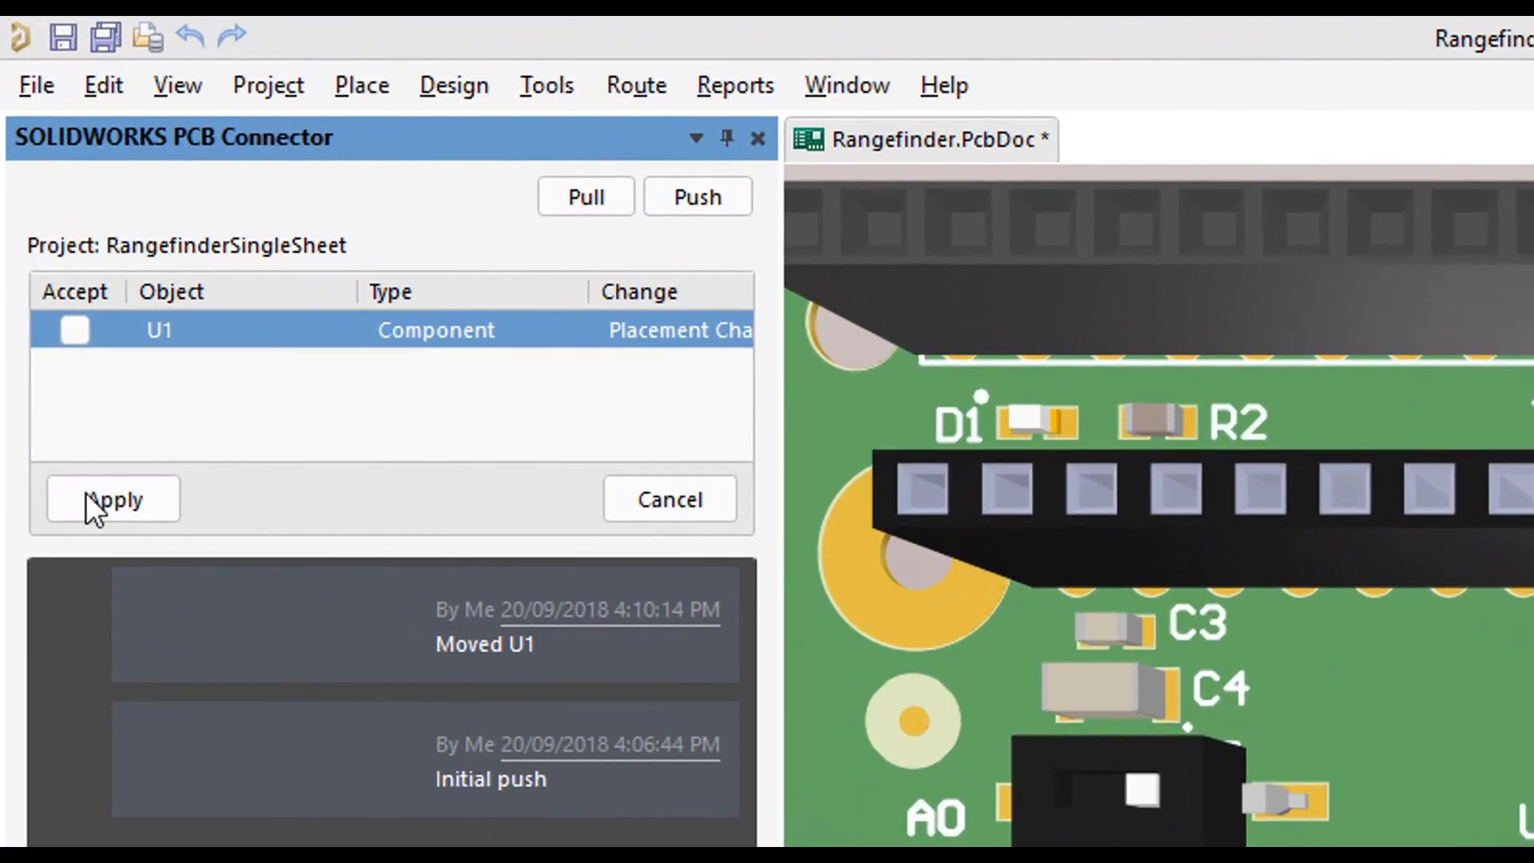
pyautogui.click(109, 501)
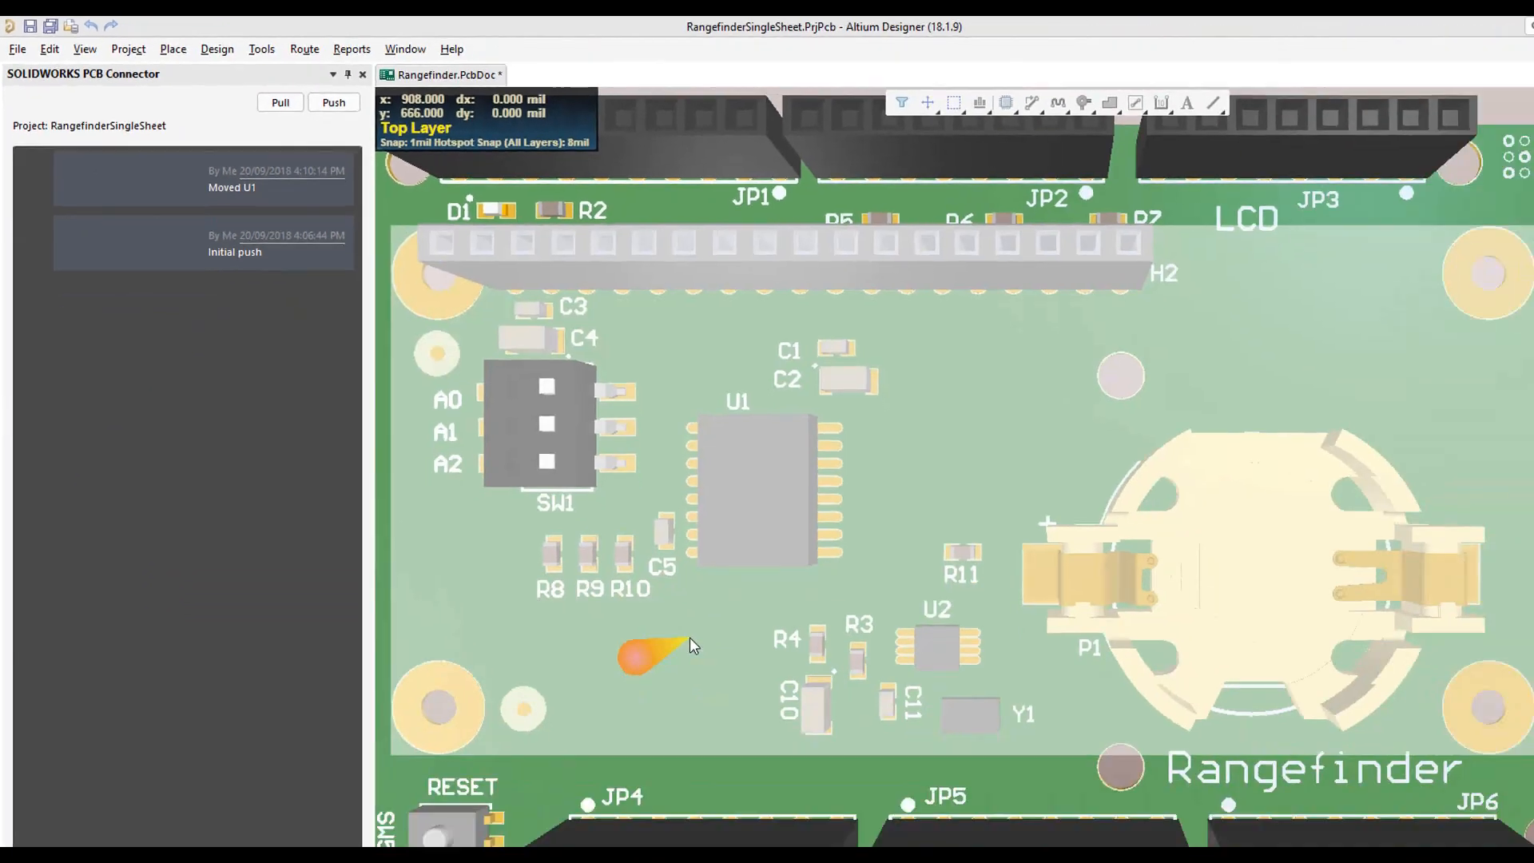
pyautogui.press('2')
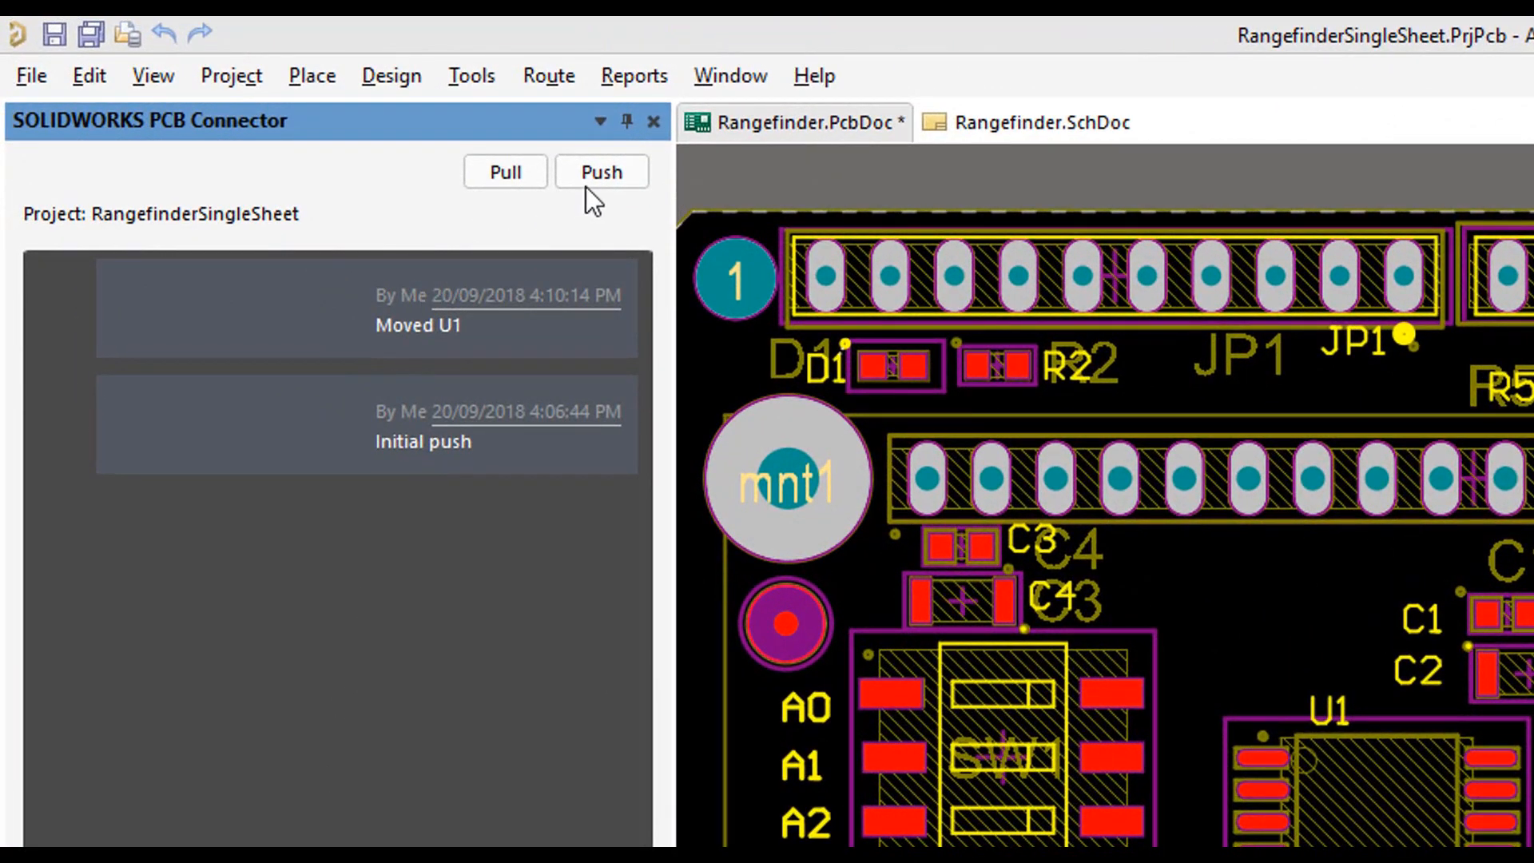
# - Push the board with the comment "Rejected U1moved due to electrical collisions."
pyautogui.click(597, 171)
pyautogui.click(404, 338)
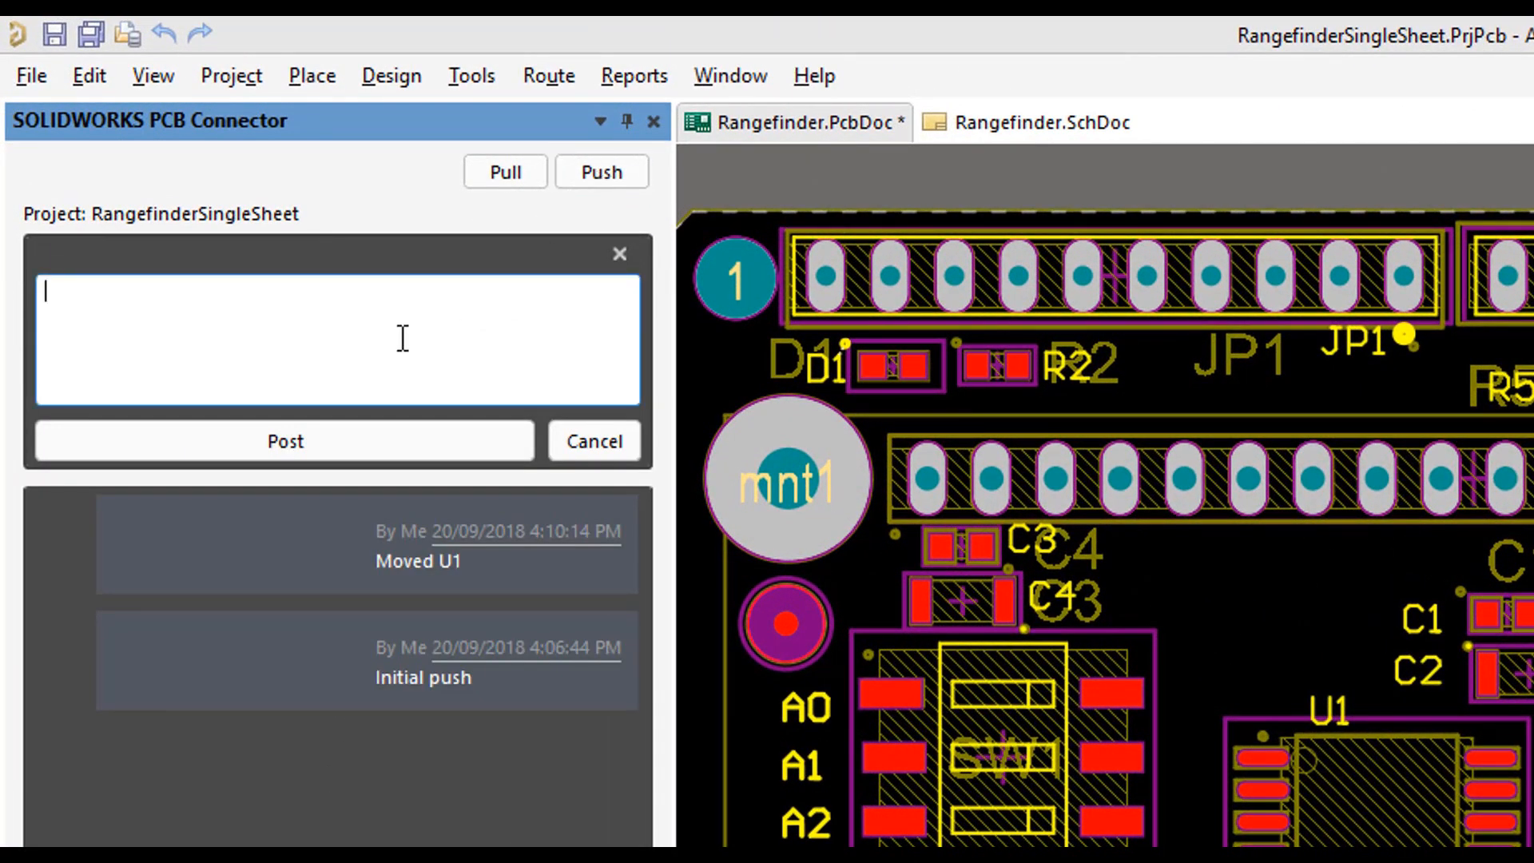
pyautogui.write('Rejected U1moved due to')
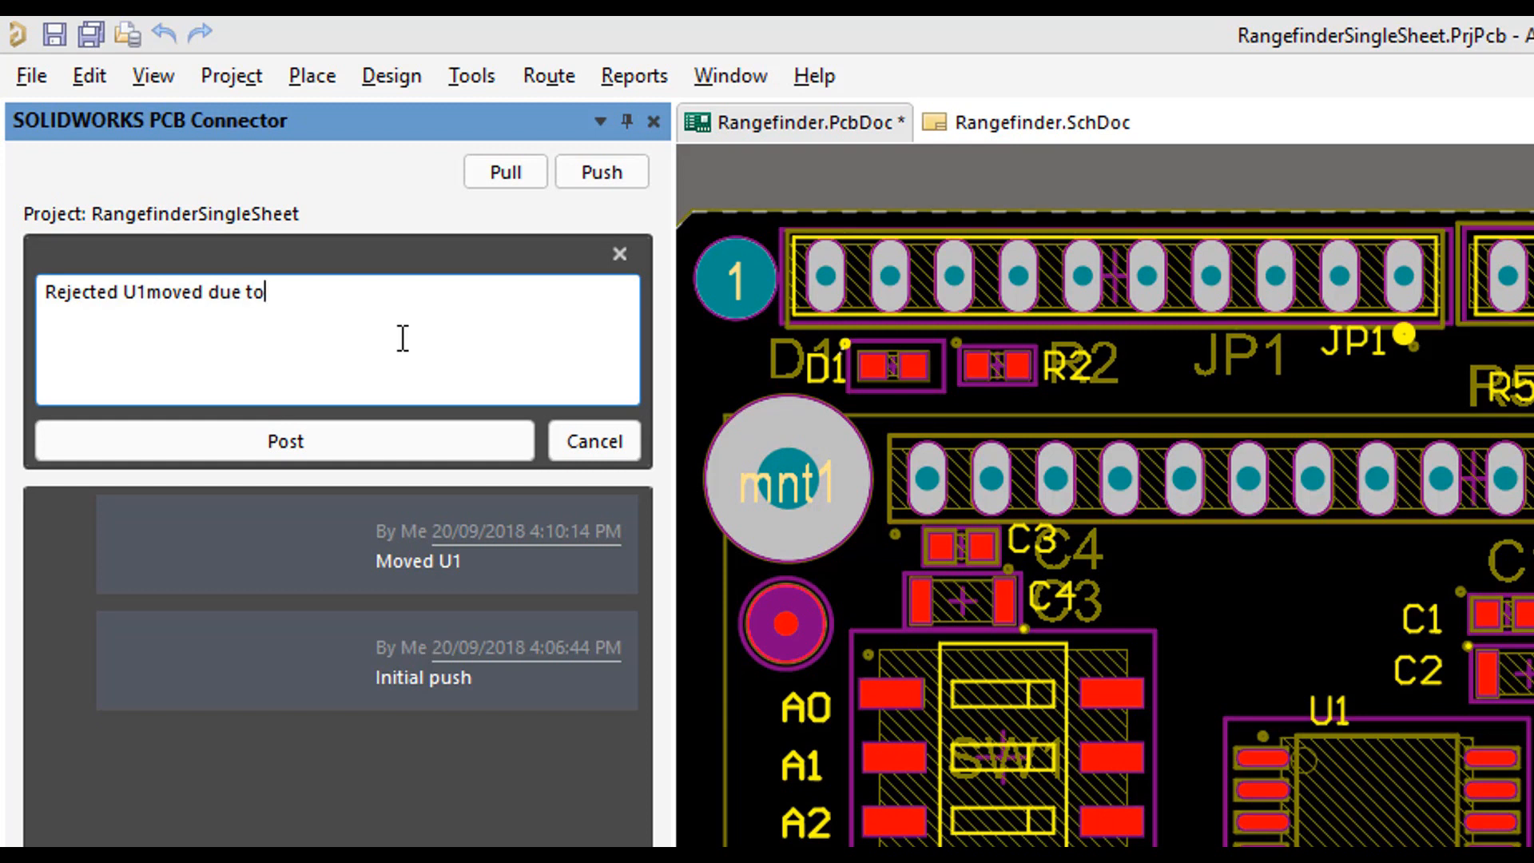
pyautogui.write(' electrical collisions')
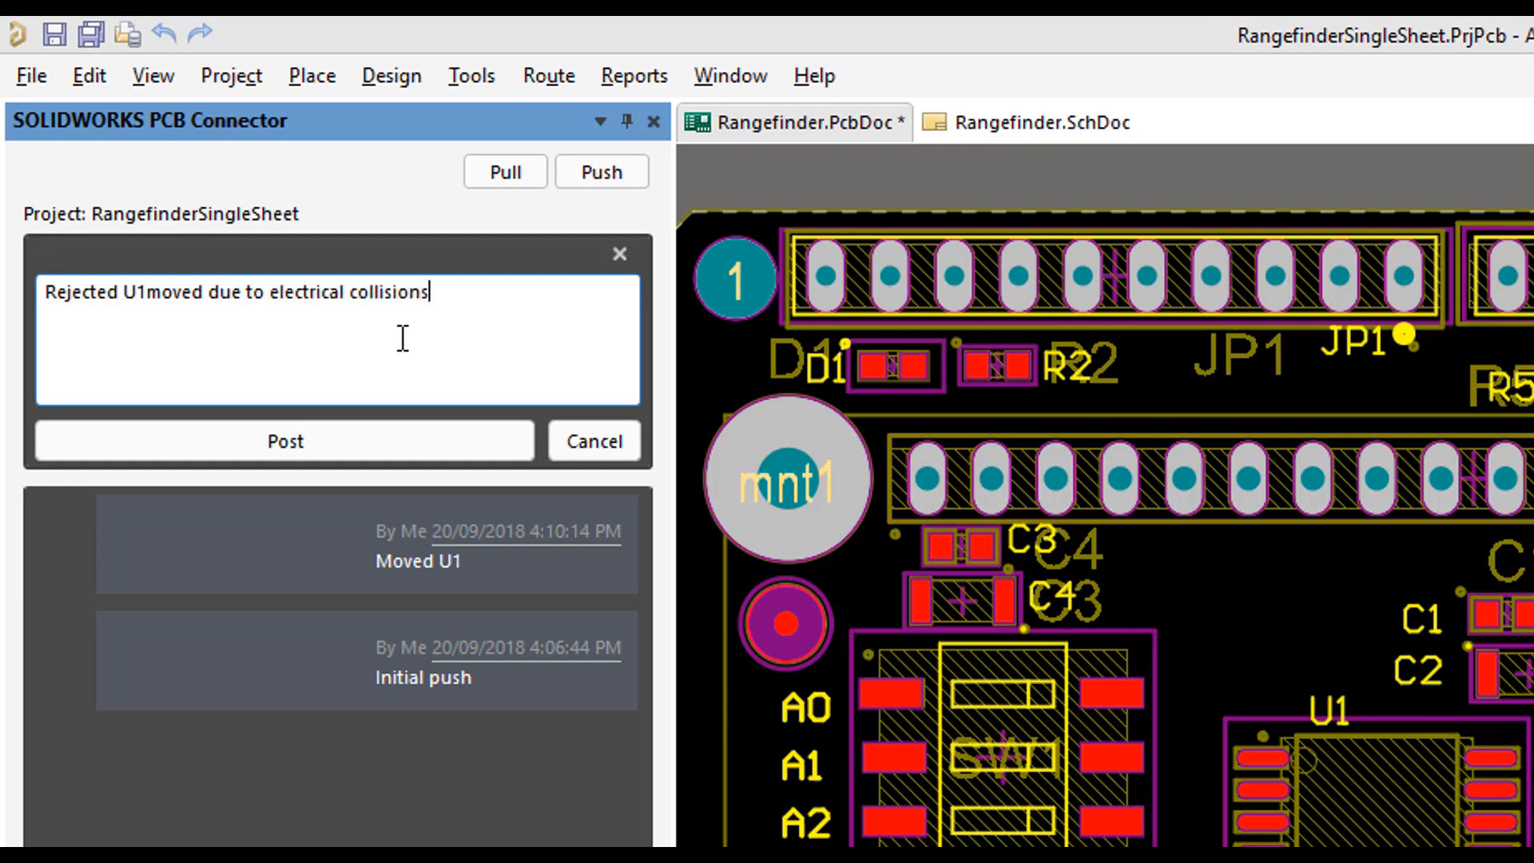
pyautogui.write('.')
pyautogui.click(347, 444)
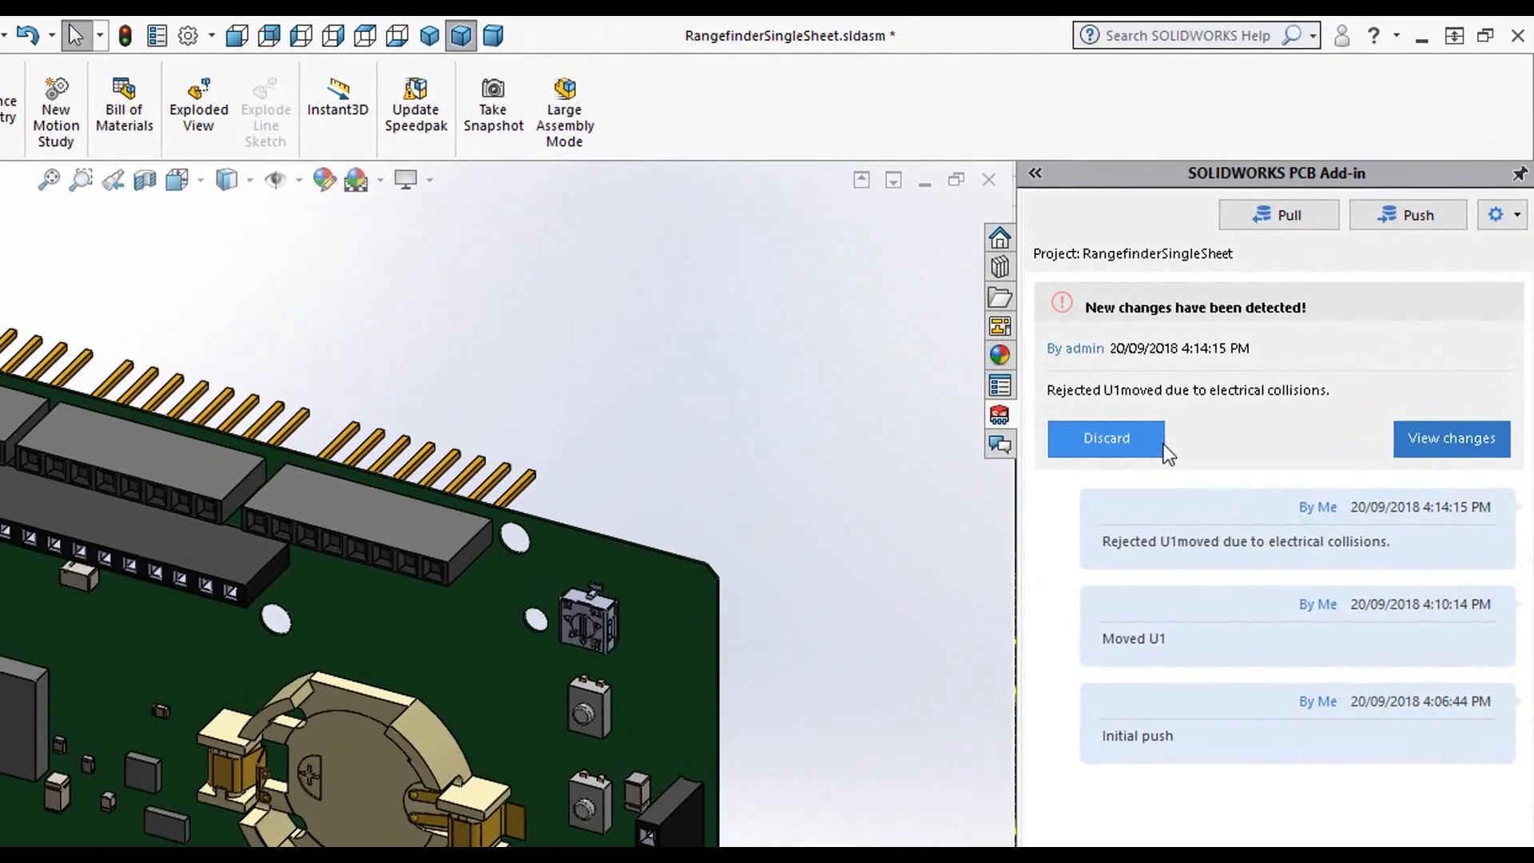
# - Review the incoming changes to the board assembly and accept U1's placement change
pyautogui.click(1427, 438)
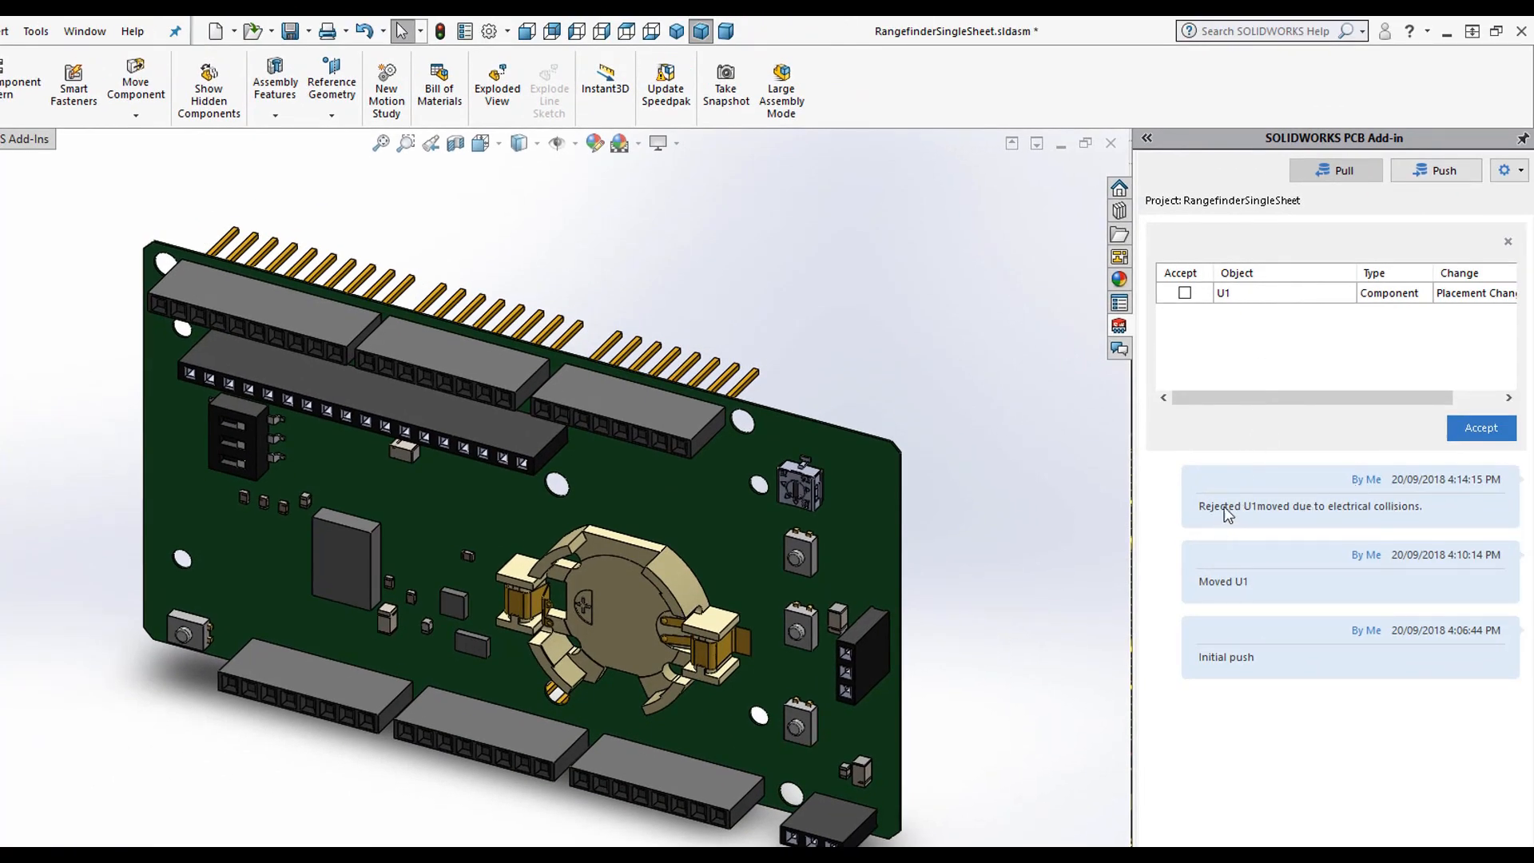
pyautogui.click(1243, 294)
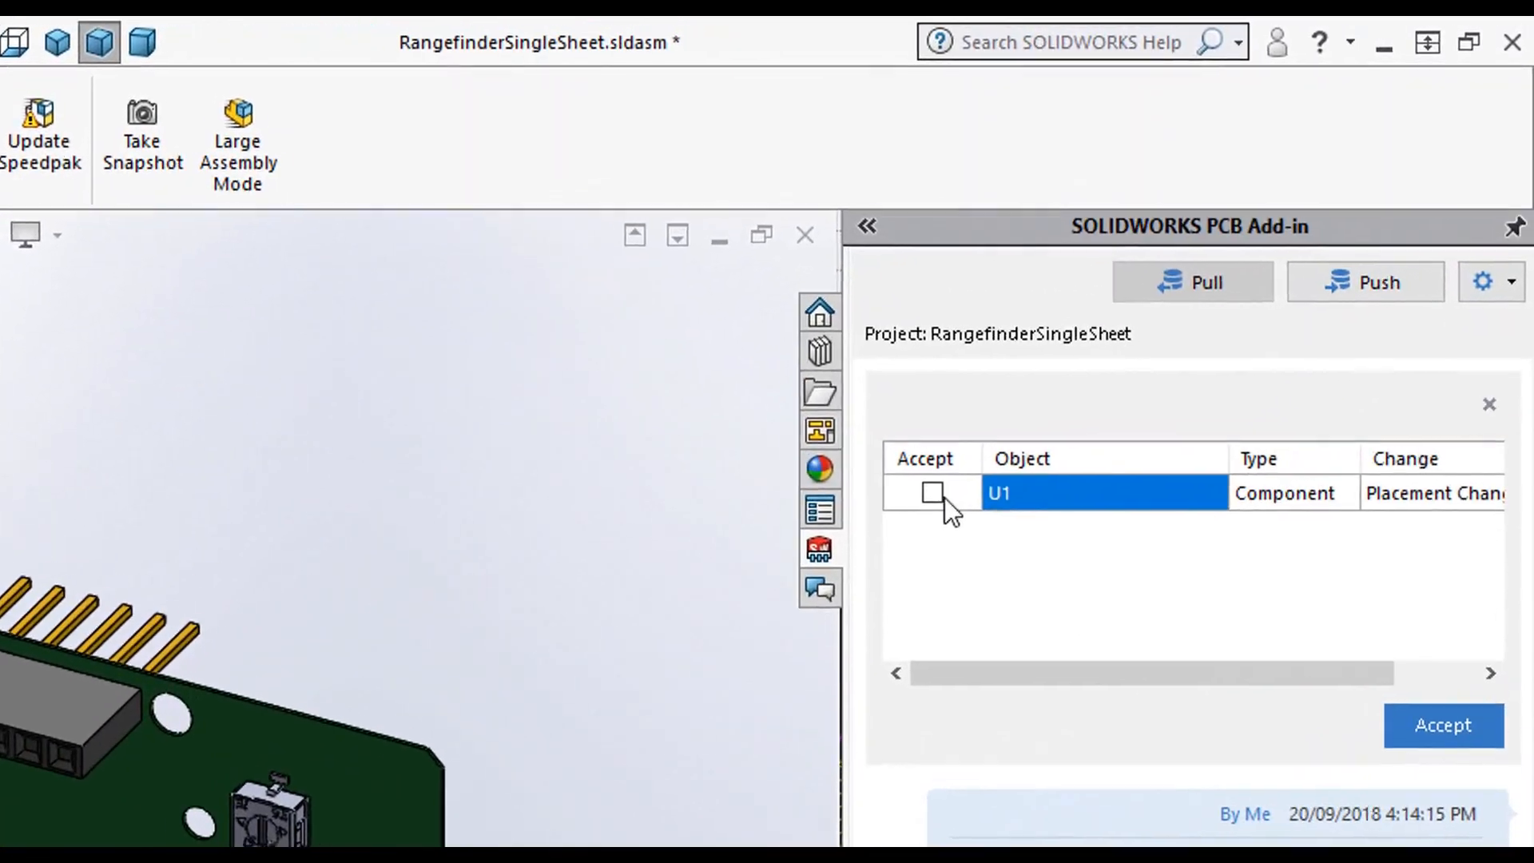
pyautogui.click(1157, 315)
pyautogui.click(1432, 738)
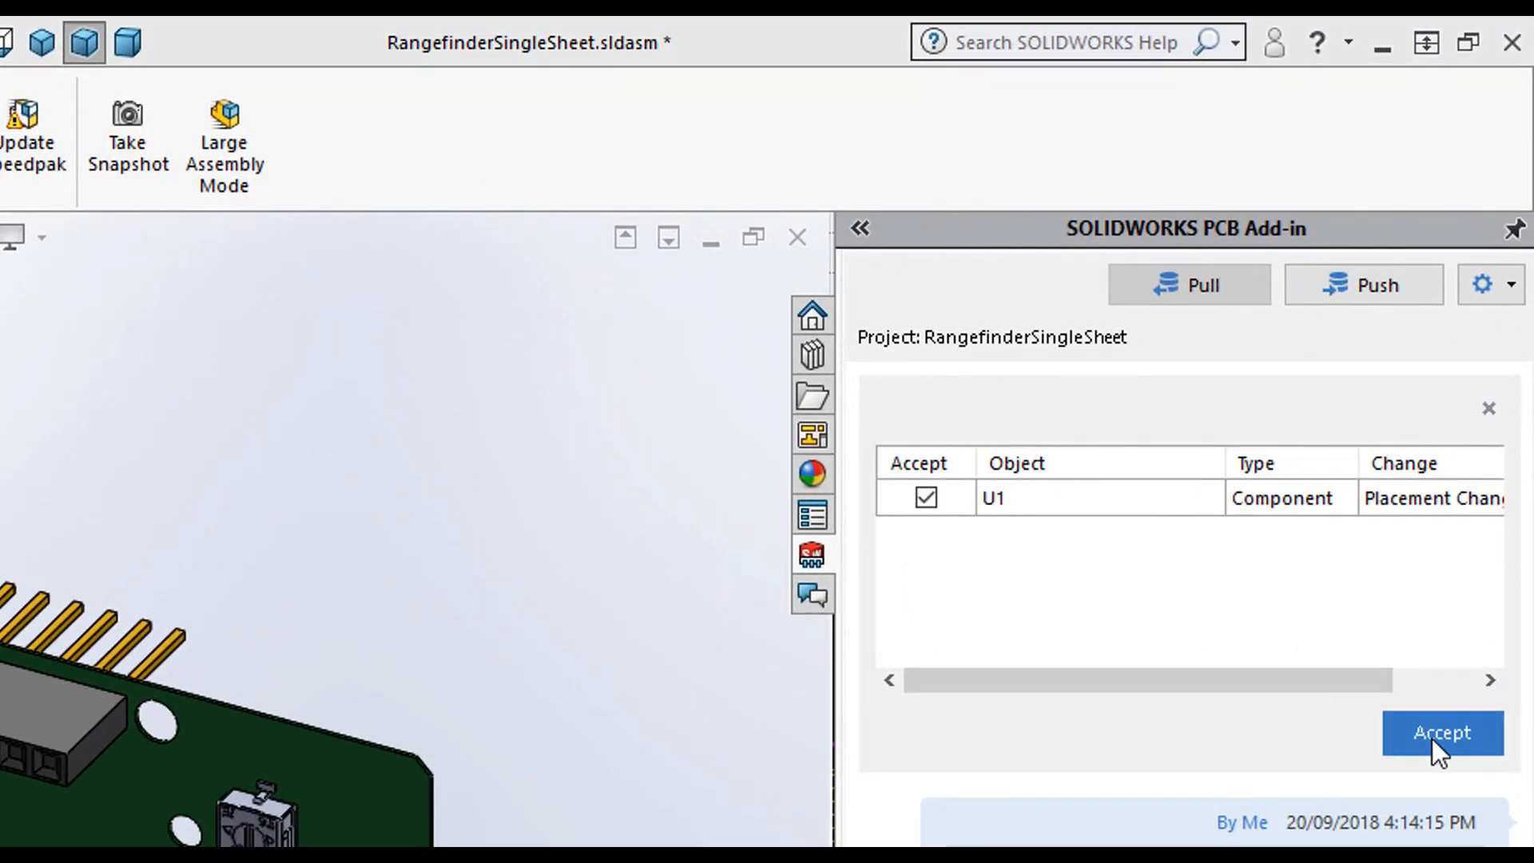